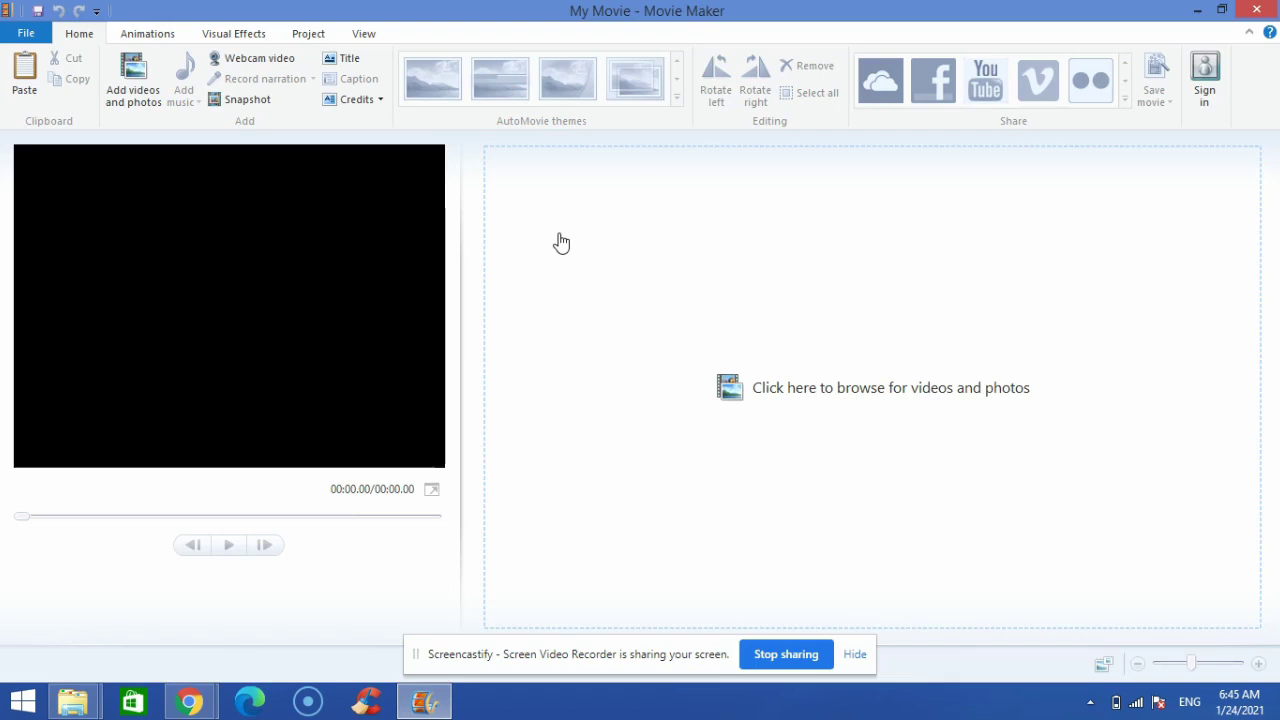
- Import the burned forest, forest and tree3 images into the movie
{"action": "left_click", "coordinate": [143, 79]}
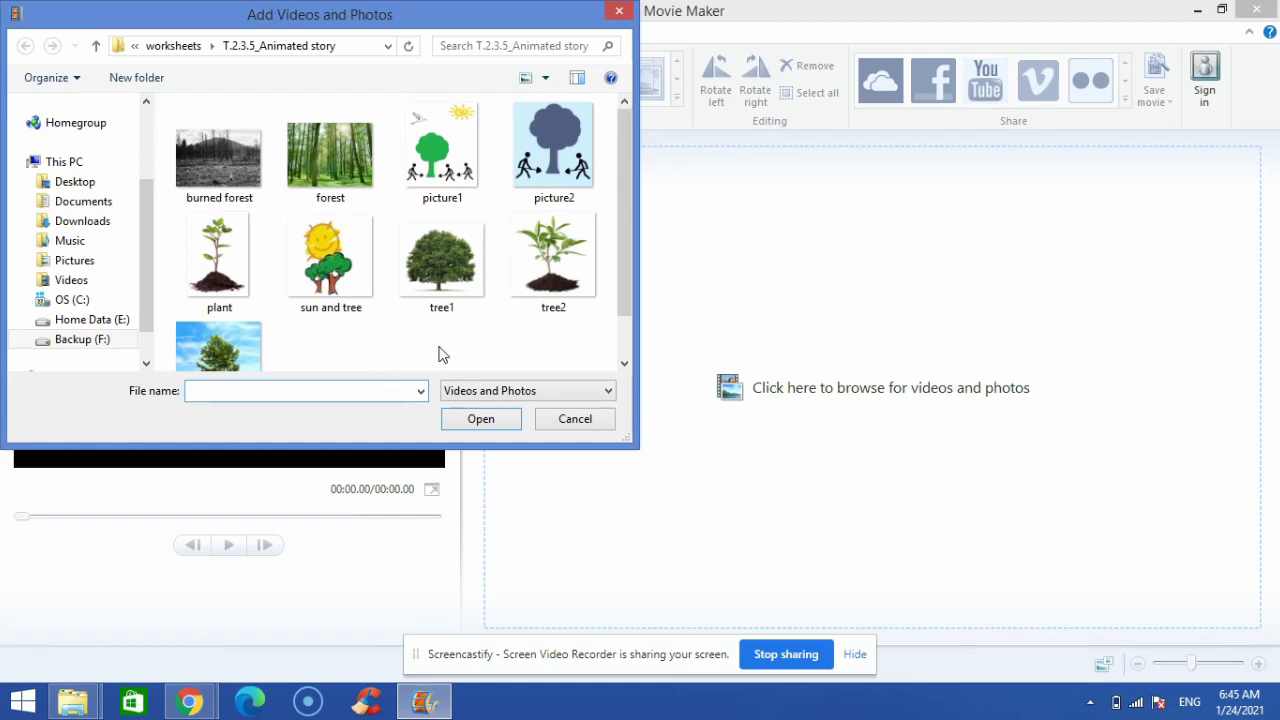
{"action": "mouse_move", "coordinate": [624, 229]}
{"action": "left_mouse_down"}
{"action": "mouse_move", "coordinate": [621, 280]}
{"action": "mouse_move", "coordinate": [604, 222]}
{"action": "left_mouse_up"}
{"action": "left_click", "coordinate": [225, 160]}
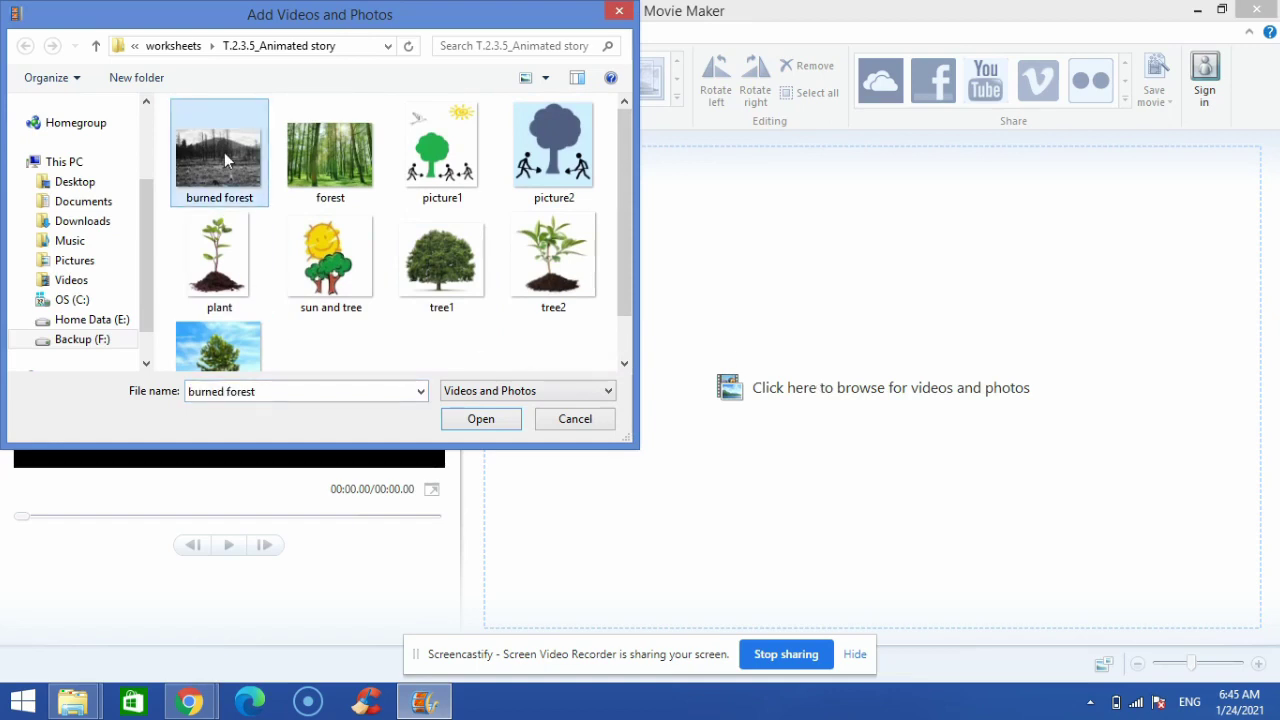
{"action": "left_click", "coordinate": [360, 165], "text": "ctrl"}
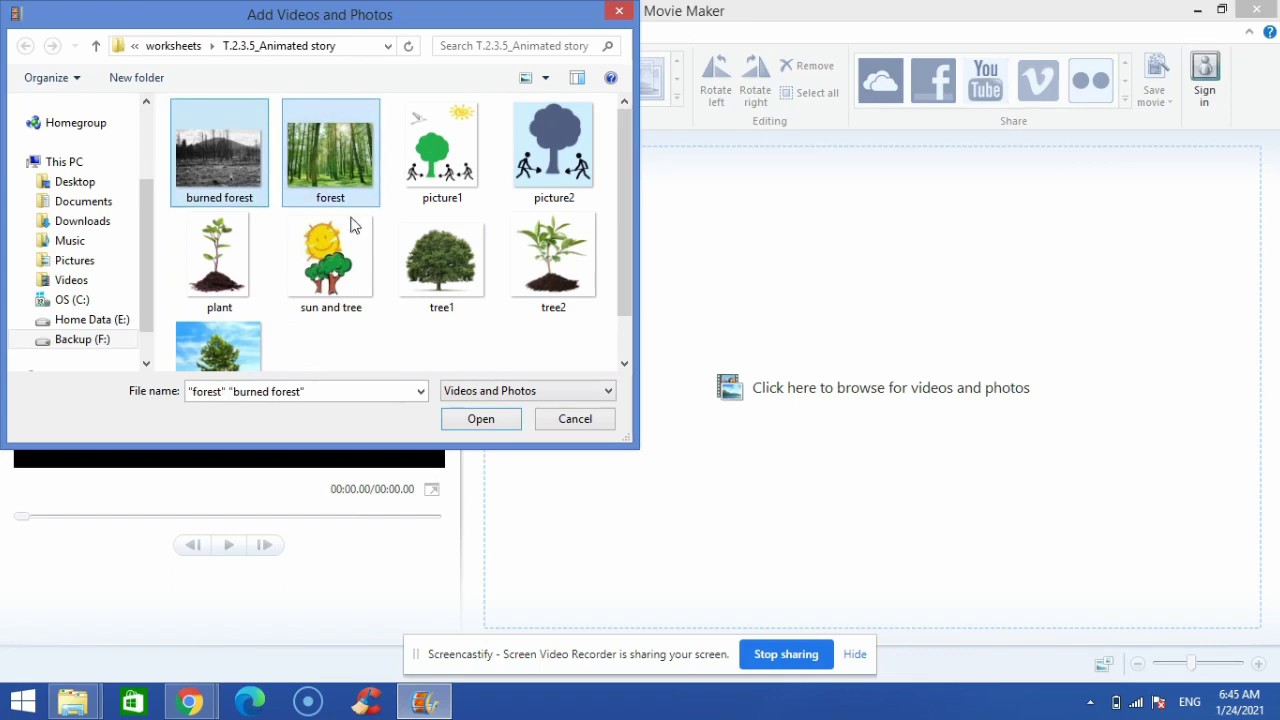
{"action": "left_click", "coordinate": [218, 339], "text": "ctrl"}
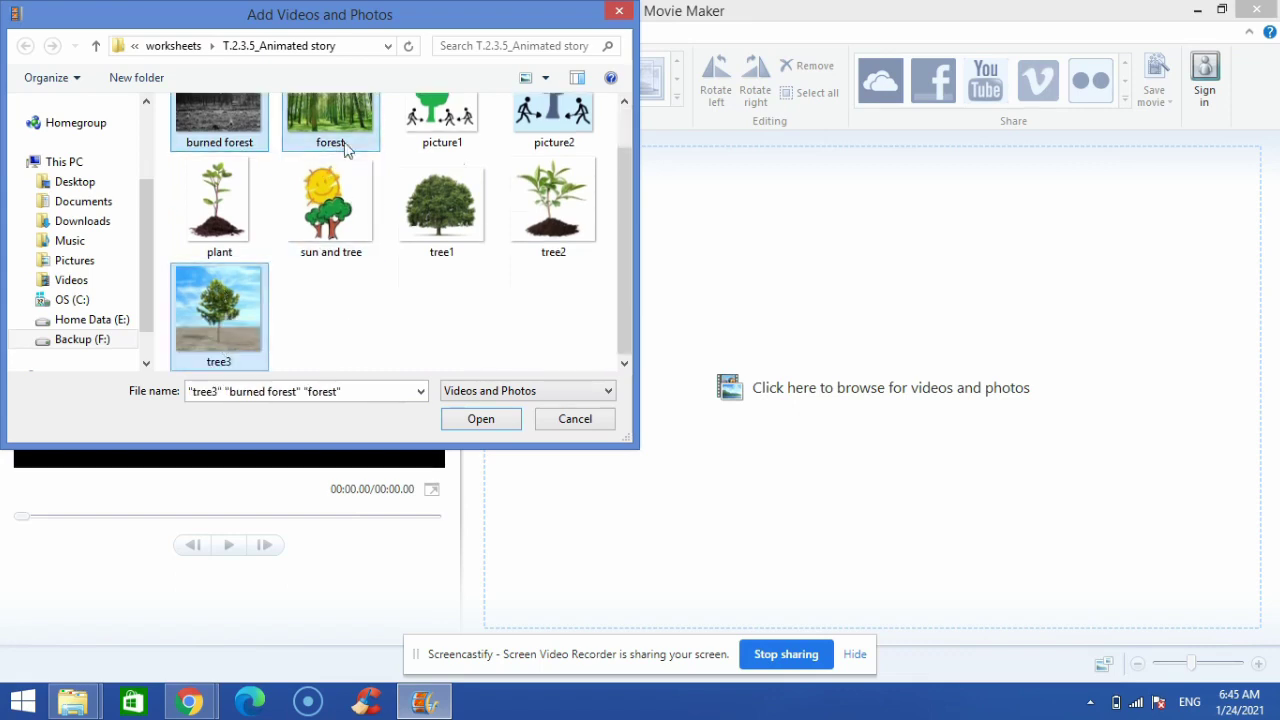
{"action": "left_click", "coordinate": [481, 420]}
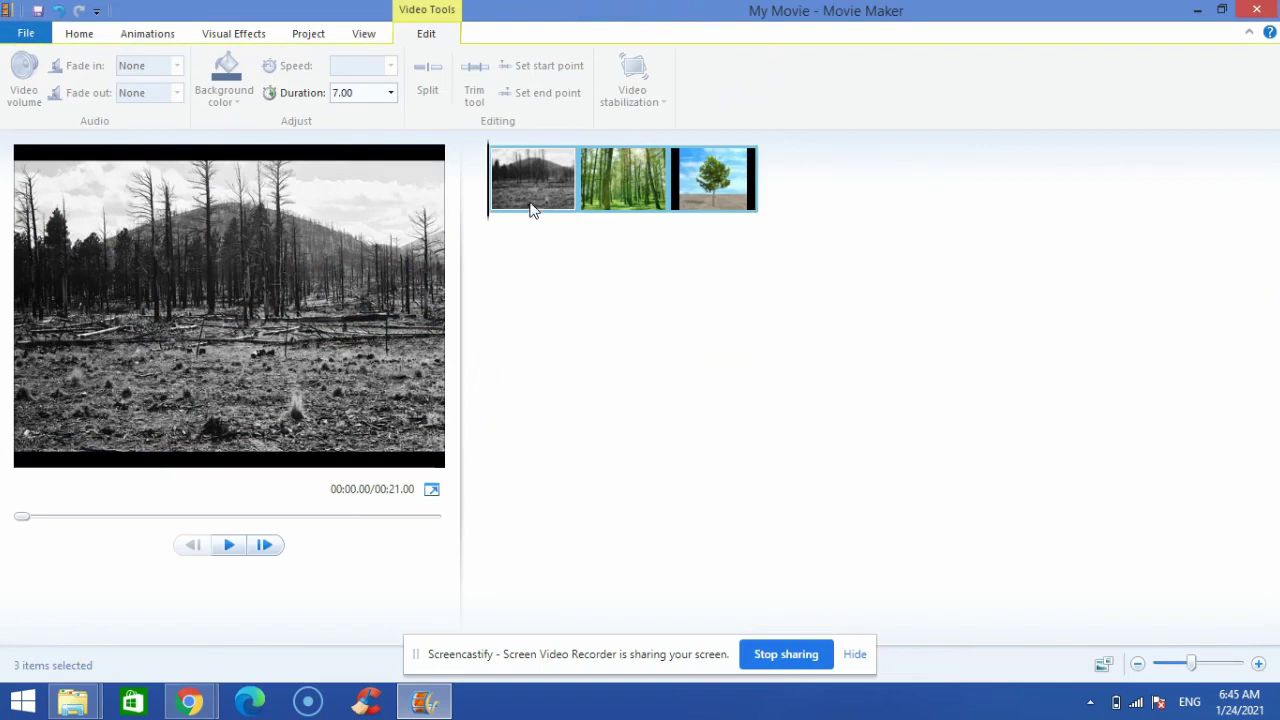
- Check each storyboard photo, ending back on the burned forest photo
{"action": "left_click", "coordinate": [553, 187]}
{"action": "left_click", "coordinate": [604, 187]}
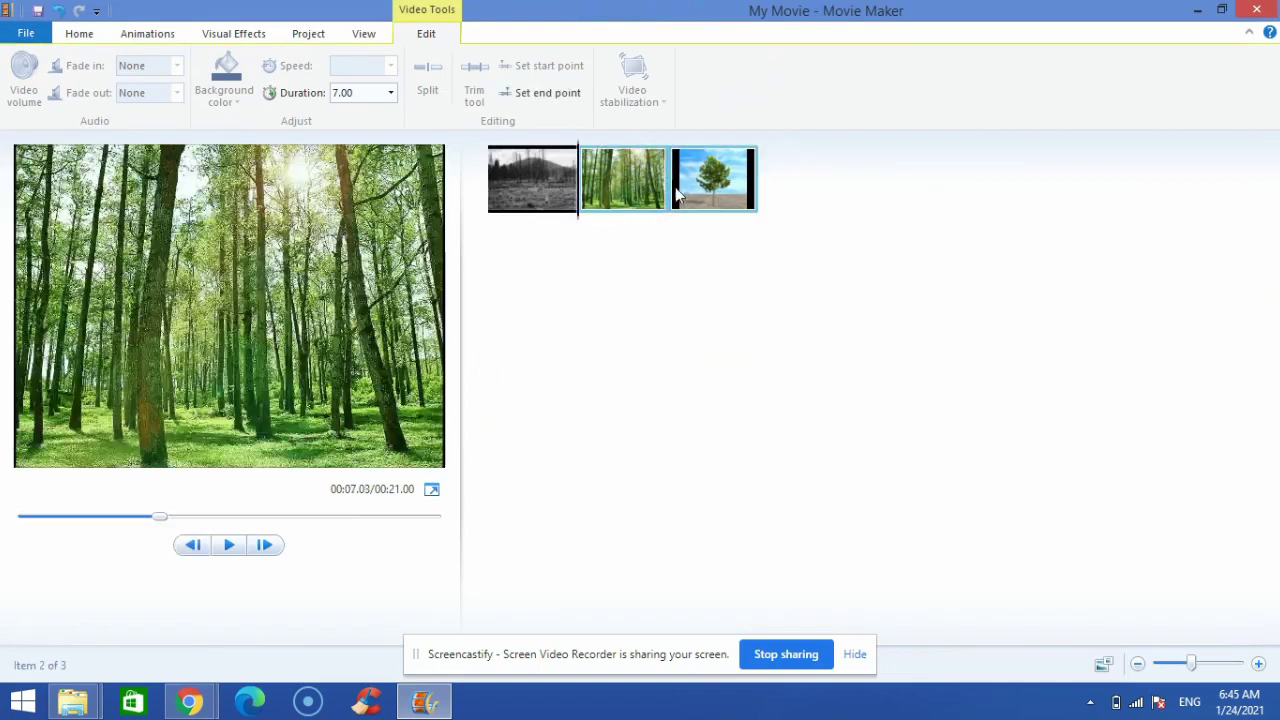
{"action": "left_click", "coordinate": [710, 179]}
{"action": "left_click", "coordinate": [530, 177]}
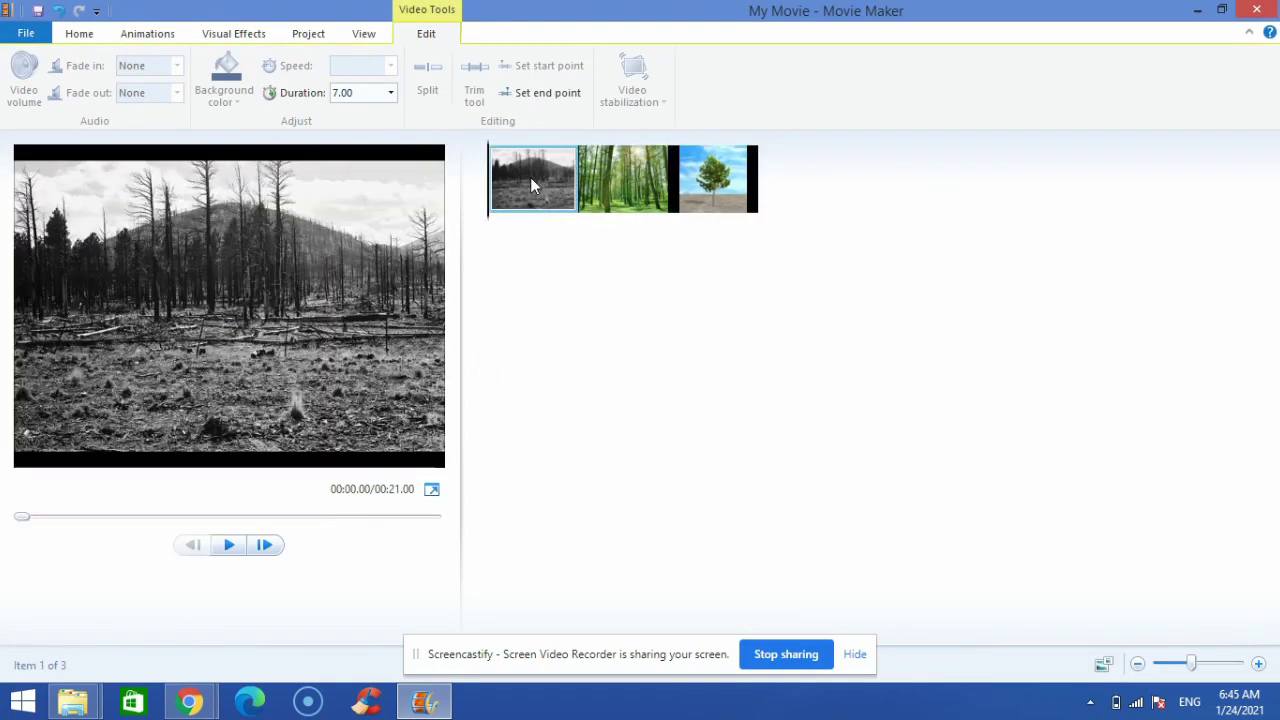
{"action": "left_click", "coordinate": [77, 36]}
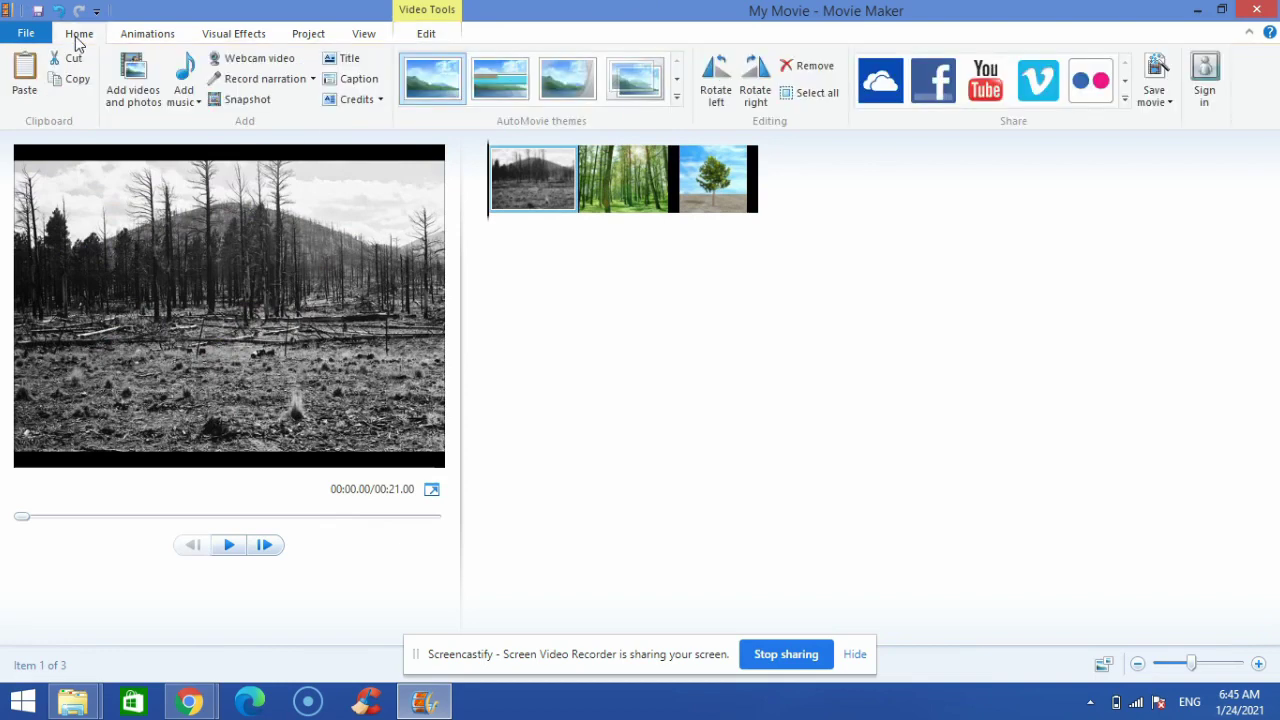
- Insert a title card reading 'How to save the environment?' before the first photo
{"action": "left_click", "coordinate": [350, 62]}
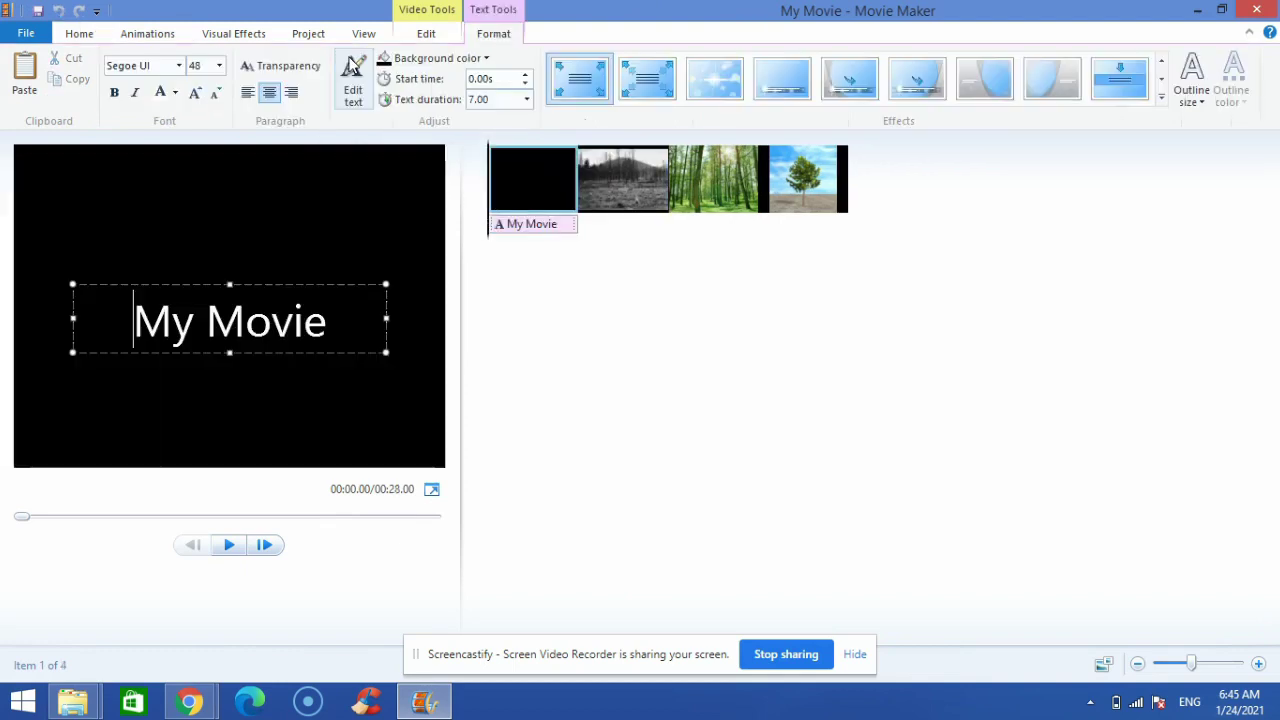
{"action": "left_click_drag", "start_coordinate": [341, 324], "coordinate": [182, 323]}
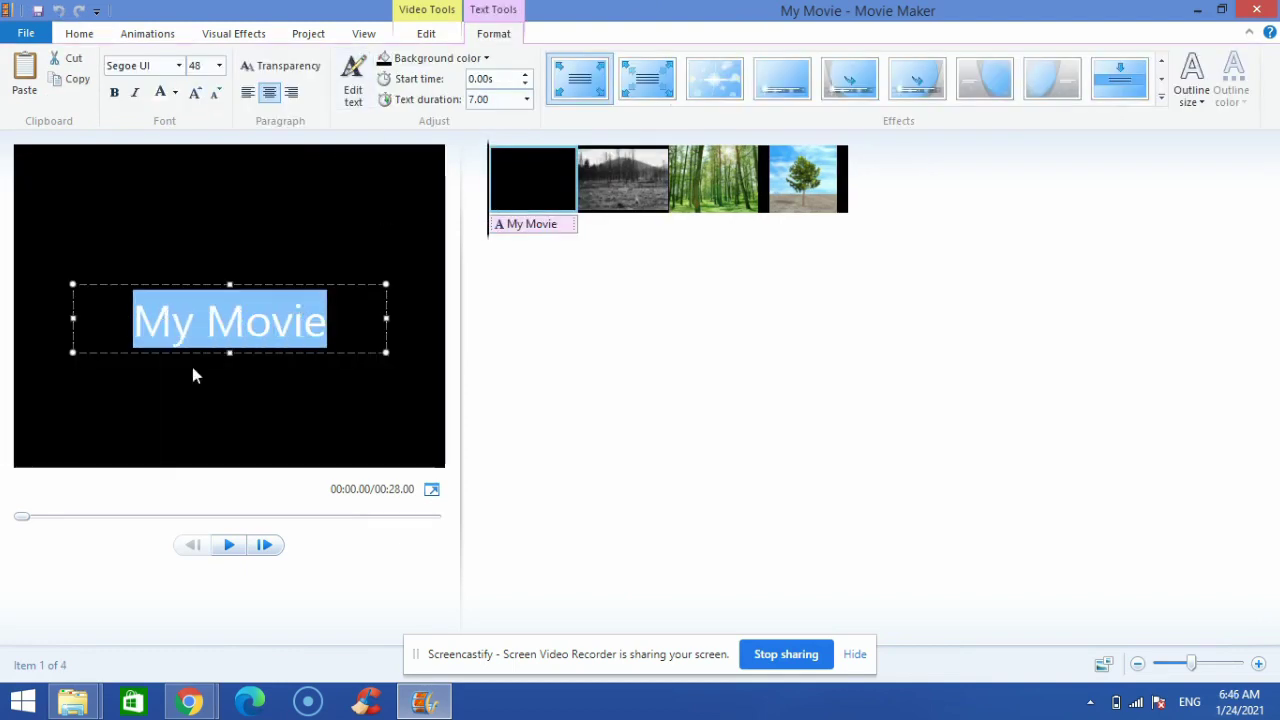
{"action": "type", "text": "dHo"}
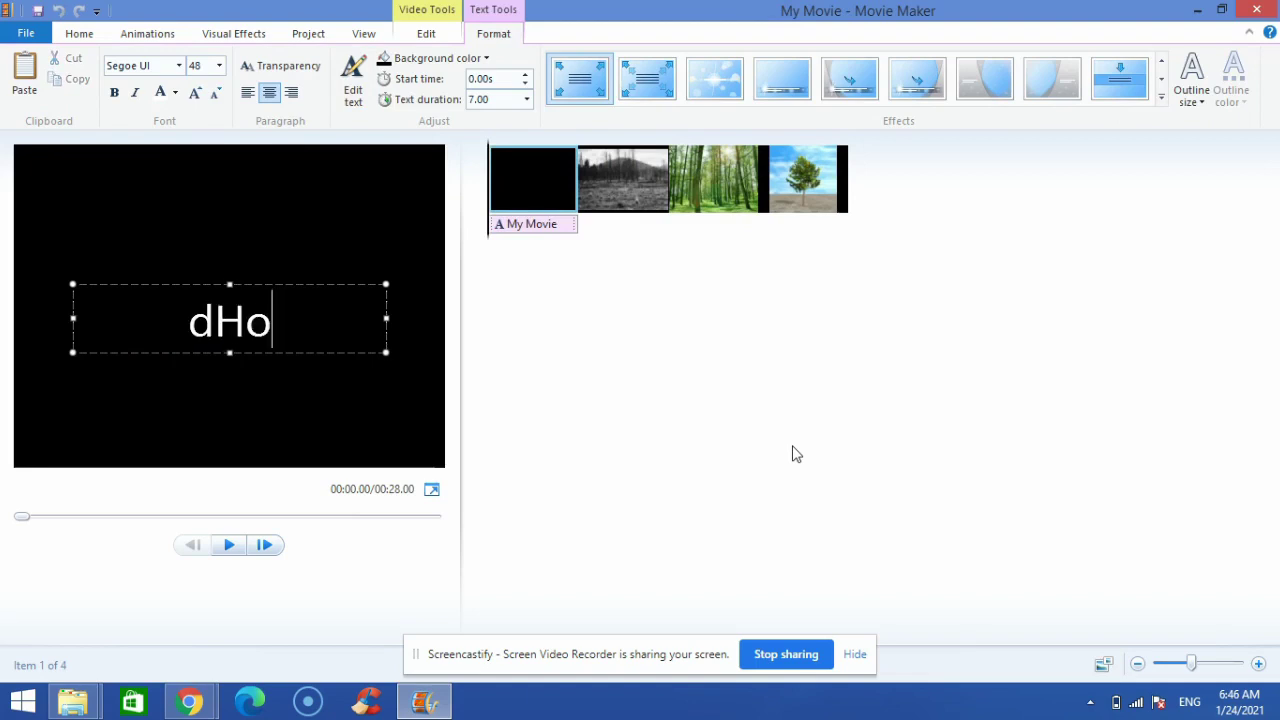
{"action": "key", "text": "BackSpace"}
{"action": "key", "text": "BackSpace"}
{"action": "key", "text": "BackSpace"}
{"action": "type", "text": "How to "}
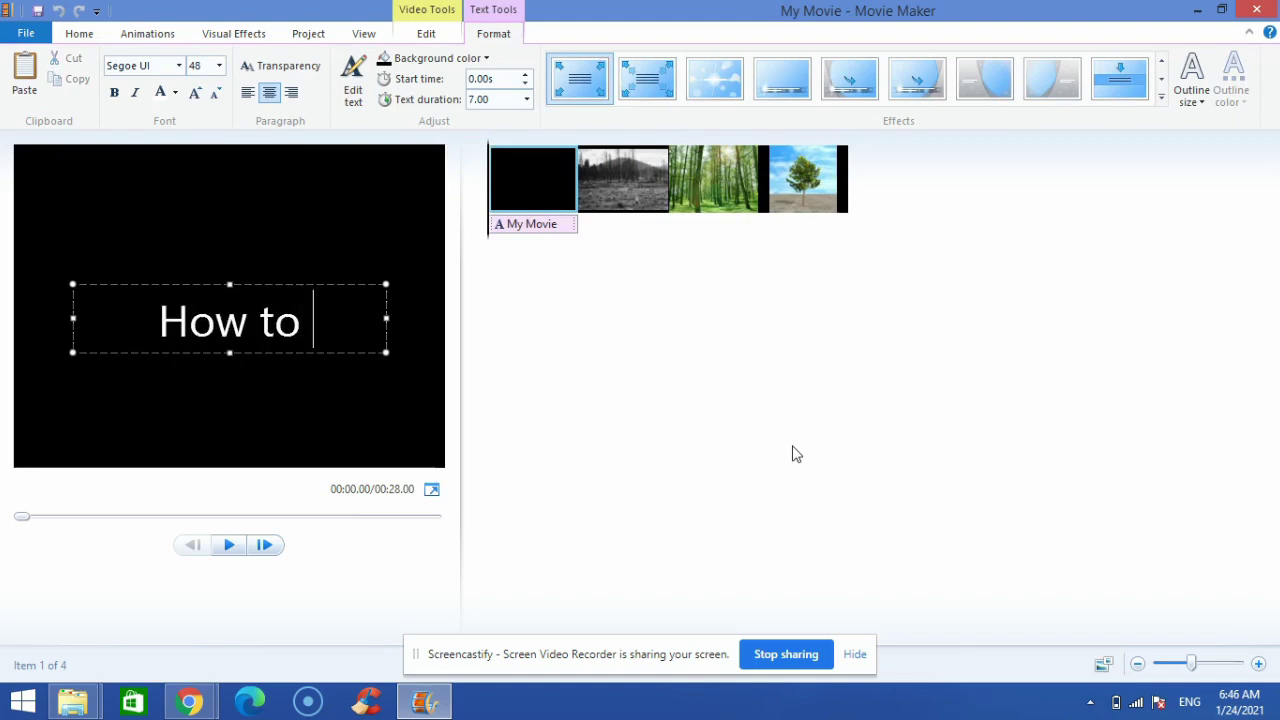
{"action": "type", "text": "save the en"}
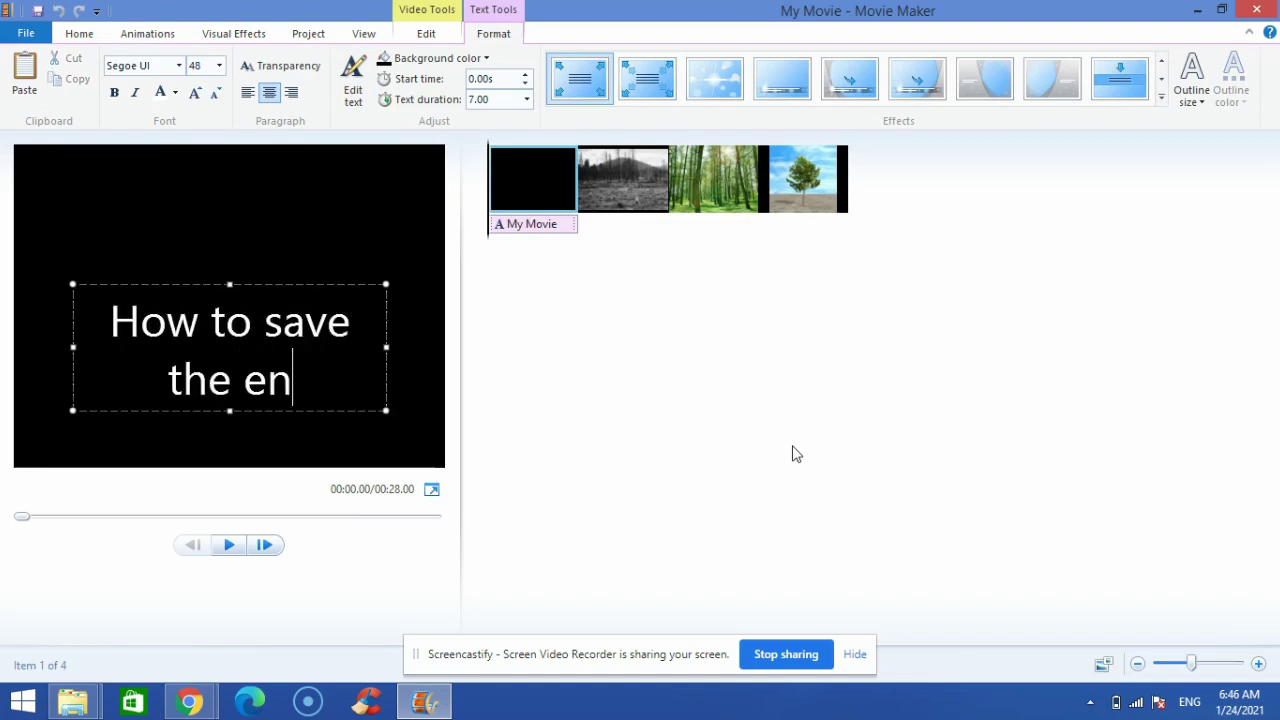
{"action": "type", "text": "vironment"}
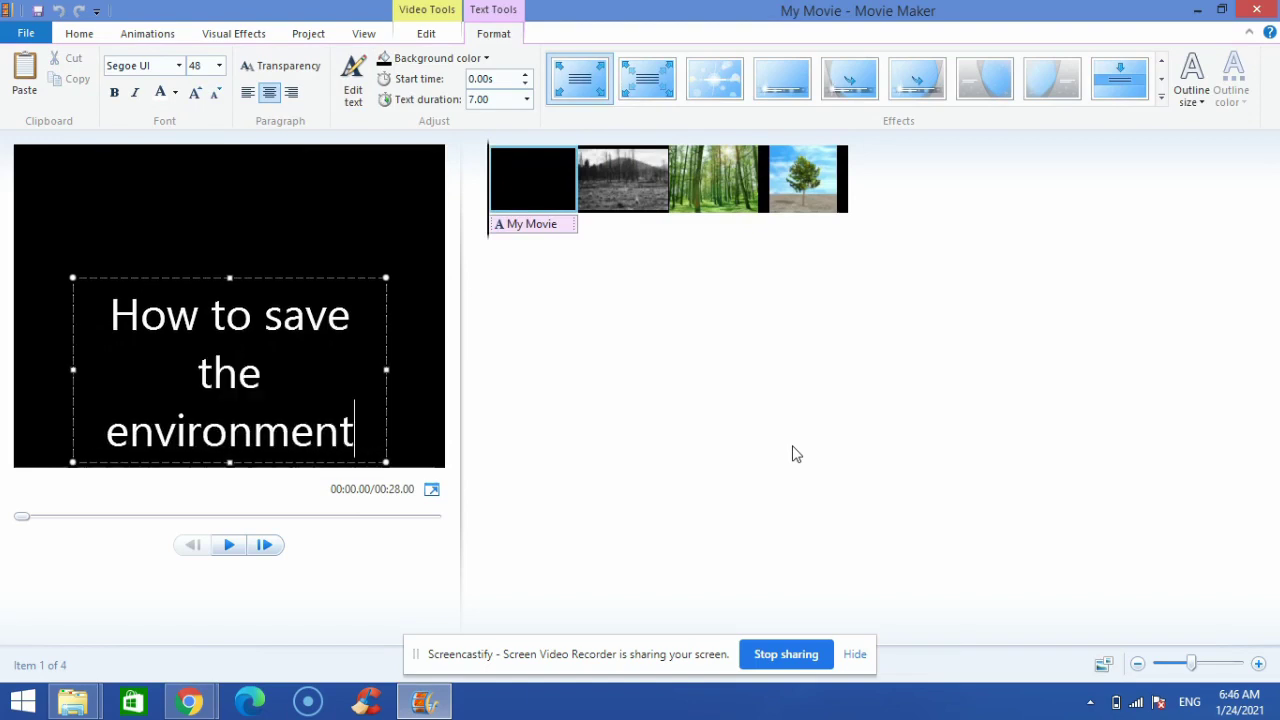
{"action": "type", "text": "?"}
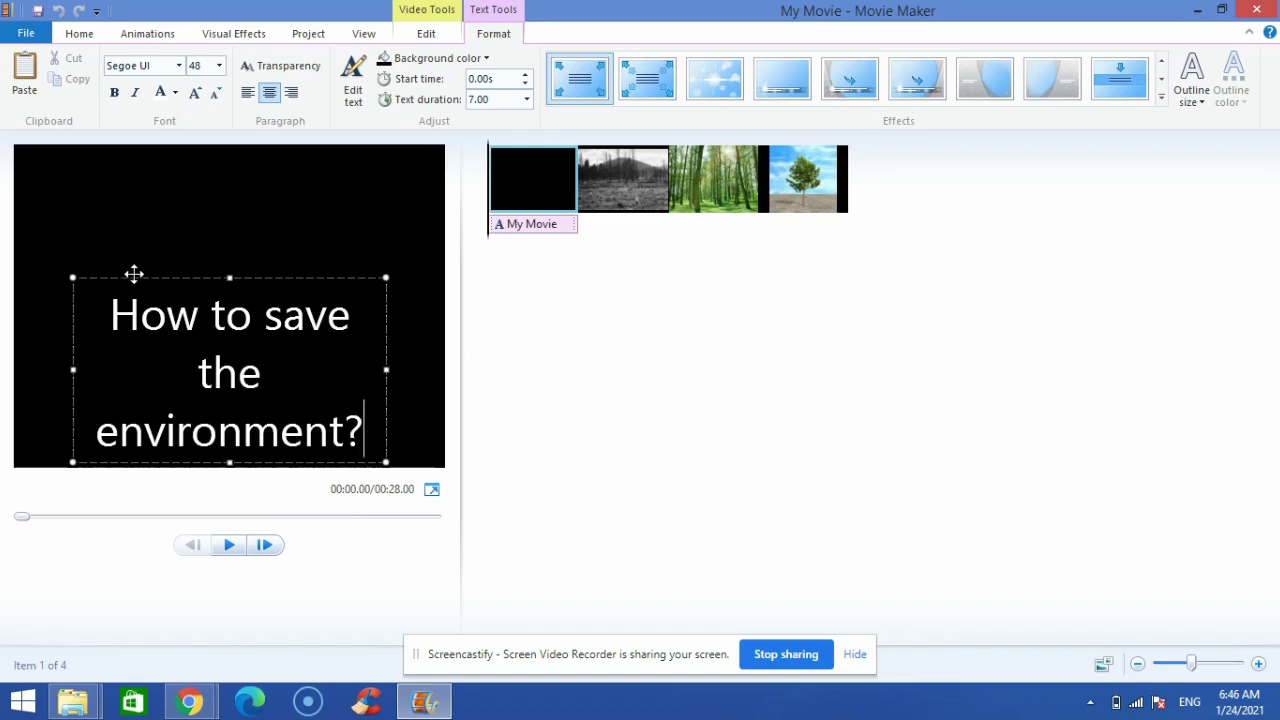
- Move the title box toward the top and widen it so the text fits two lines
{"action": "left_click_drag", "start_coordinate": [134, 280], "coordinate": [124, 194]}
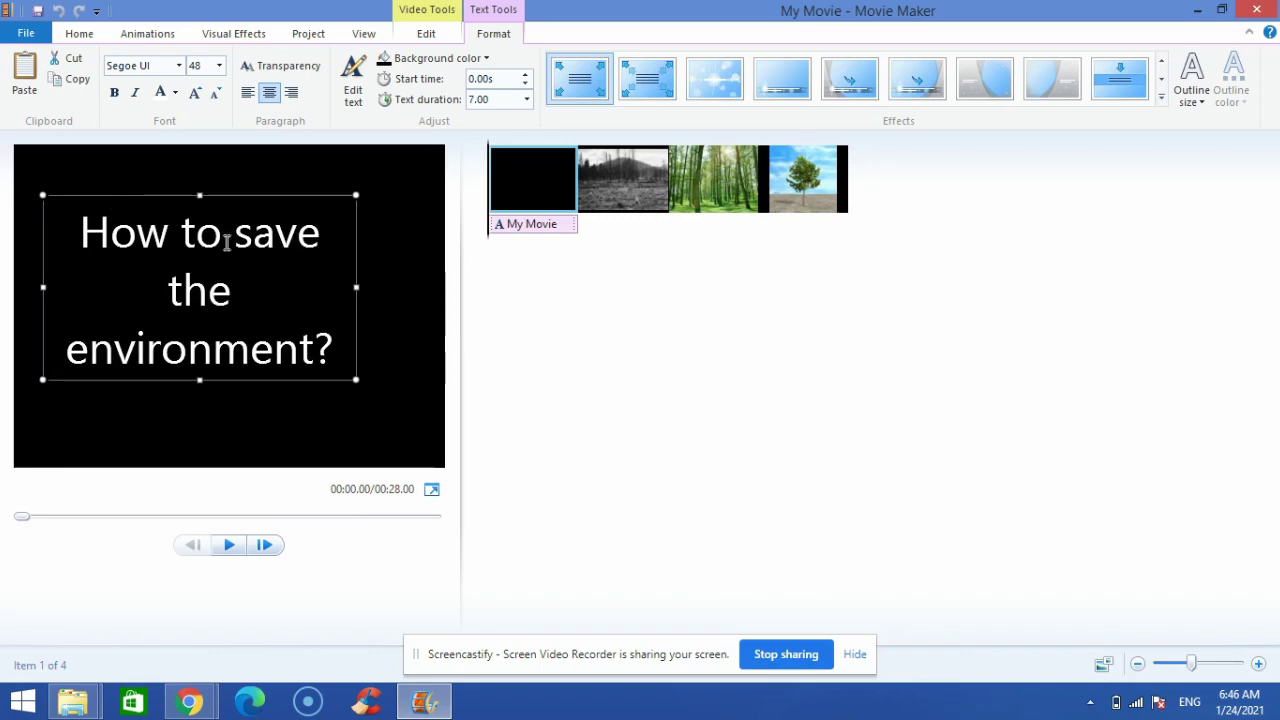
{"action": "left_click_drag", "start_coordinate": [356, 378], "coordinate": [430, 374]}
{"action": "left_click_drag", "start_coordinate": [264, 191], "coordinate": [257, 209]}
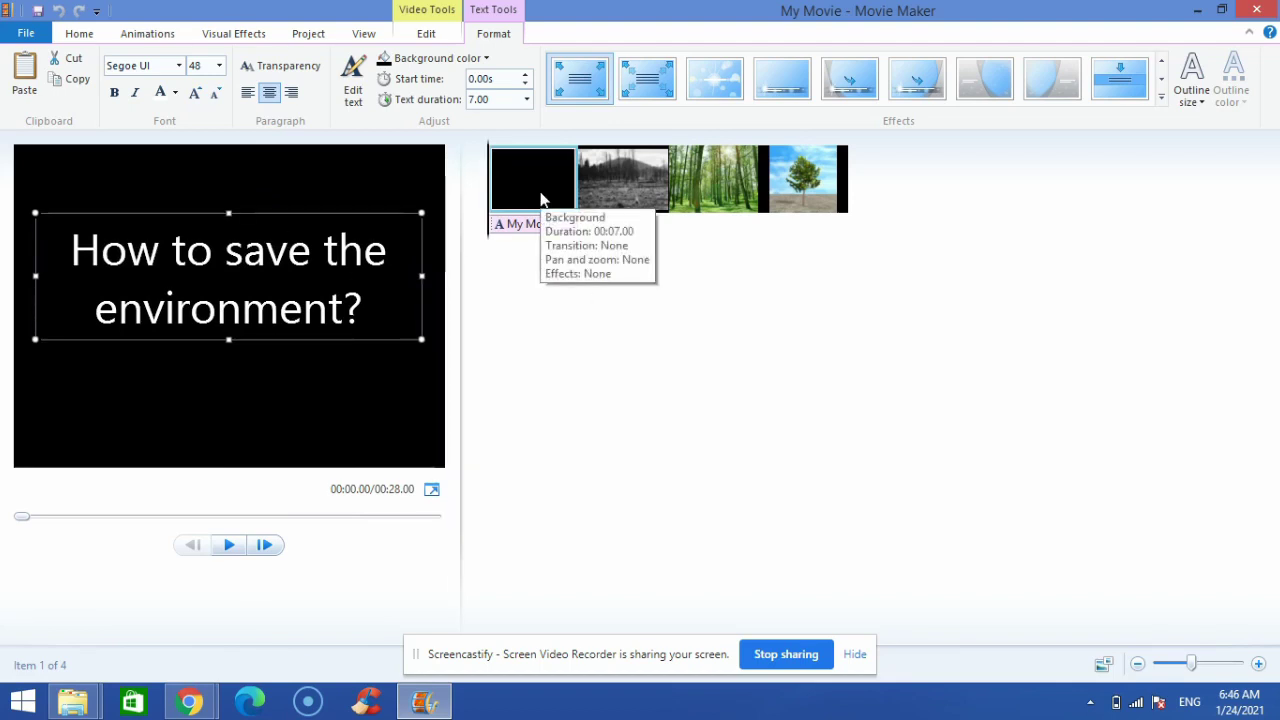
- Play the movie from the title card and pause on the burned forest photo
{"action": "left_click", "coordinate": [79, 36]}
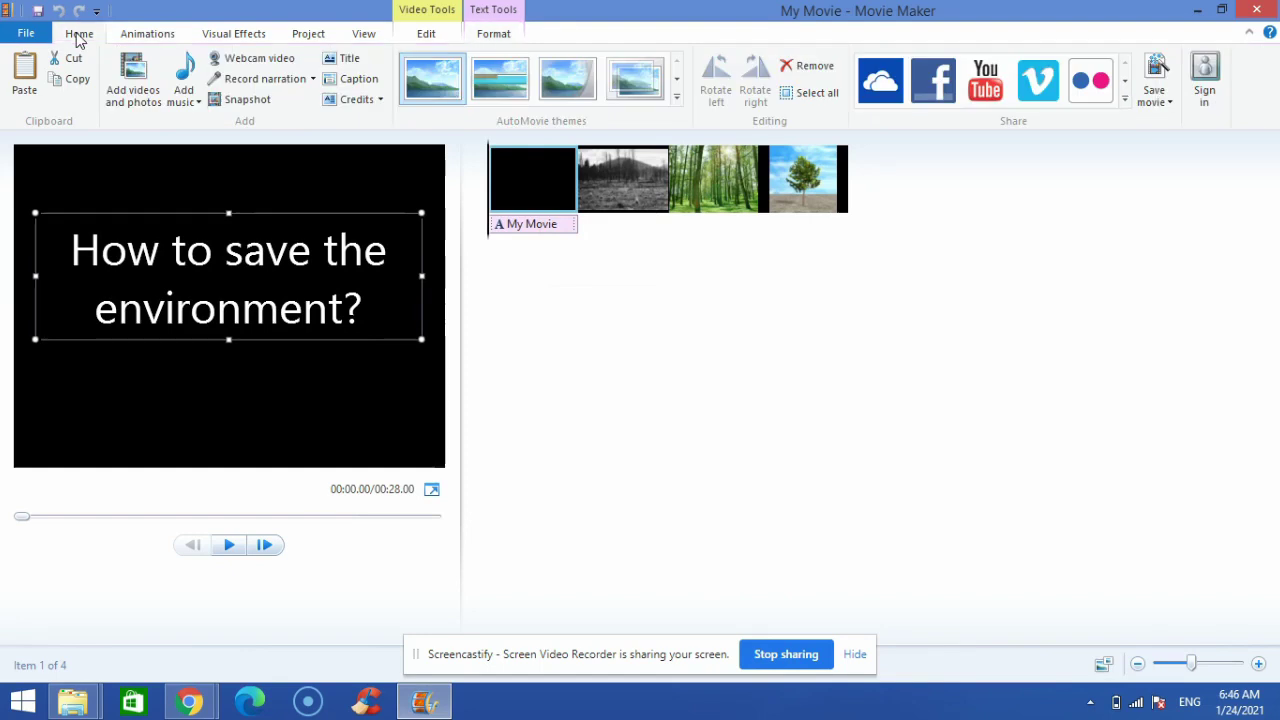
{"action": "left_click", "coordinate": [229, 545]}
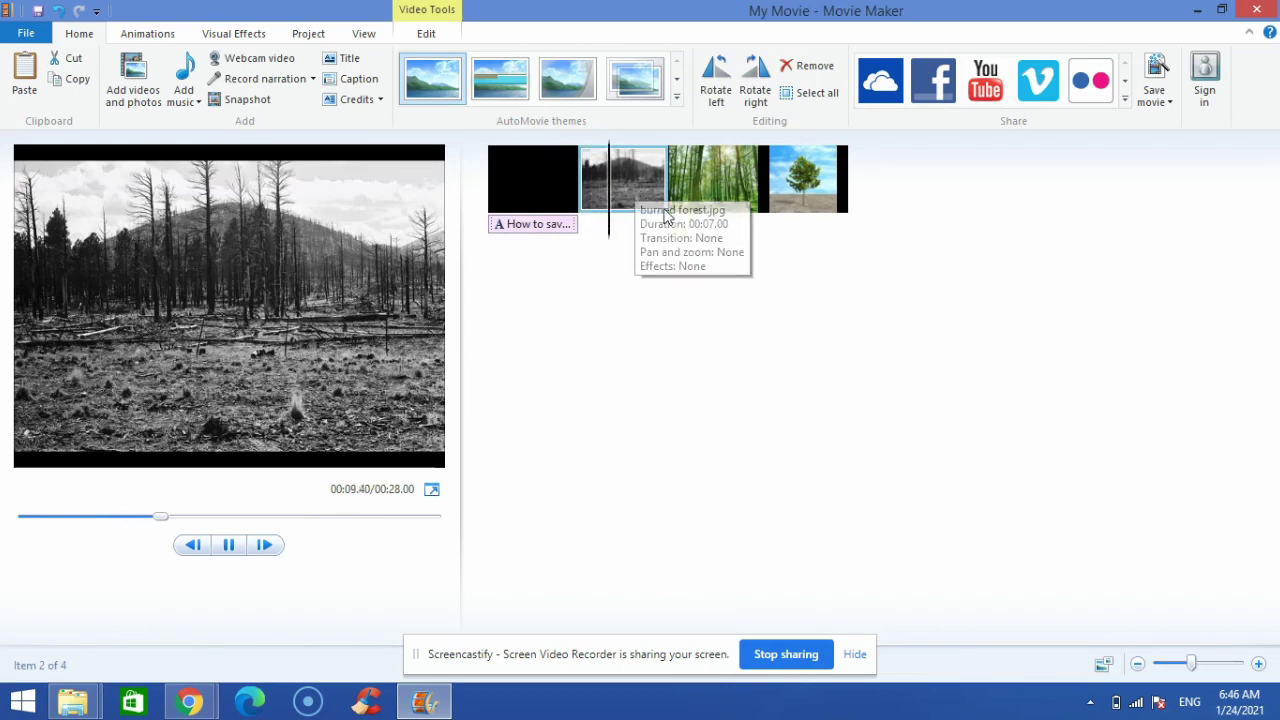
{"action": "left_click", "coordinate": [228, 548]}
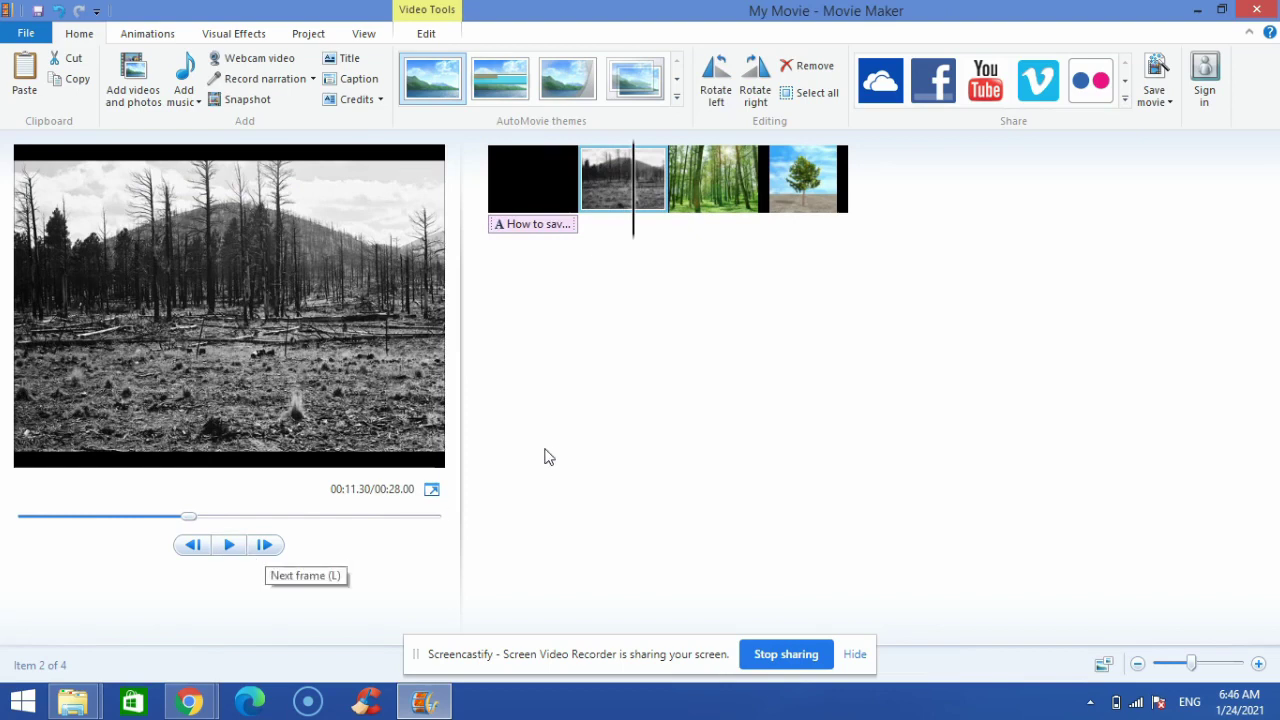
- Caption the burned forest photo 'The forest this year.....' and move the caption slightly higher
{"action": "left_click", "coordinate": [370, 88]}
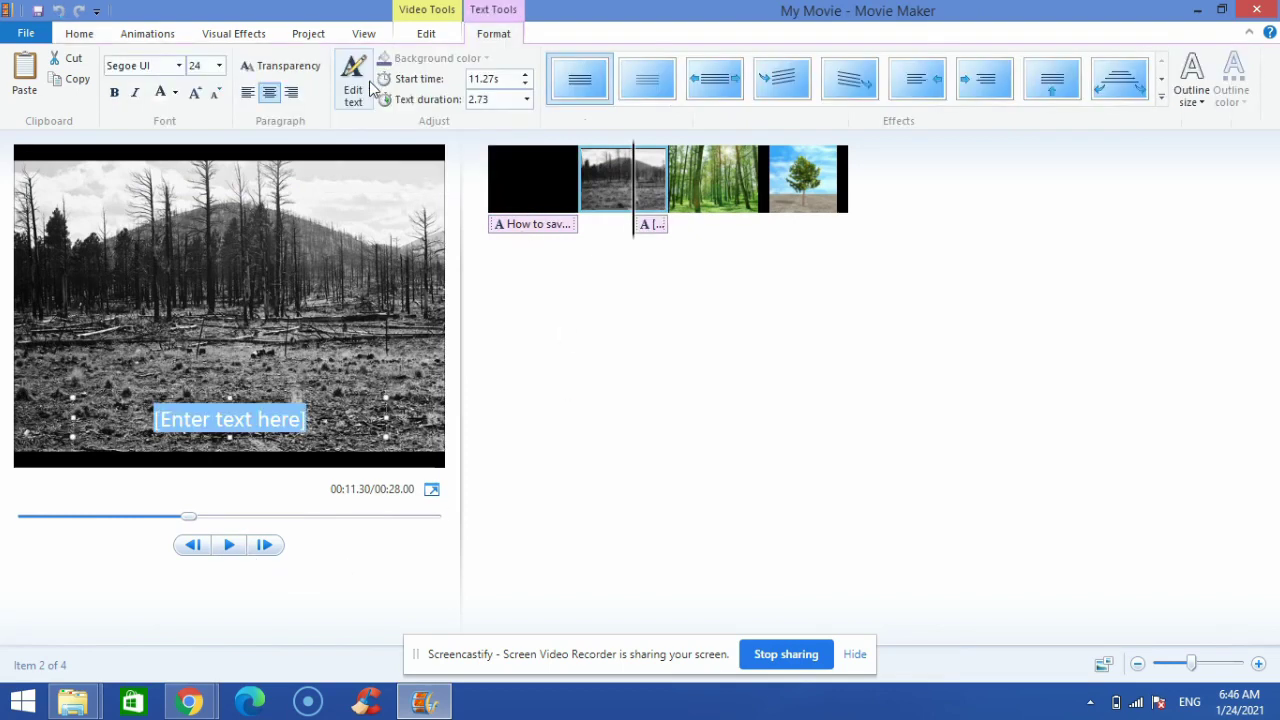
{"action": "left_click", "coordinate": [248, 420]}
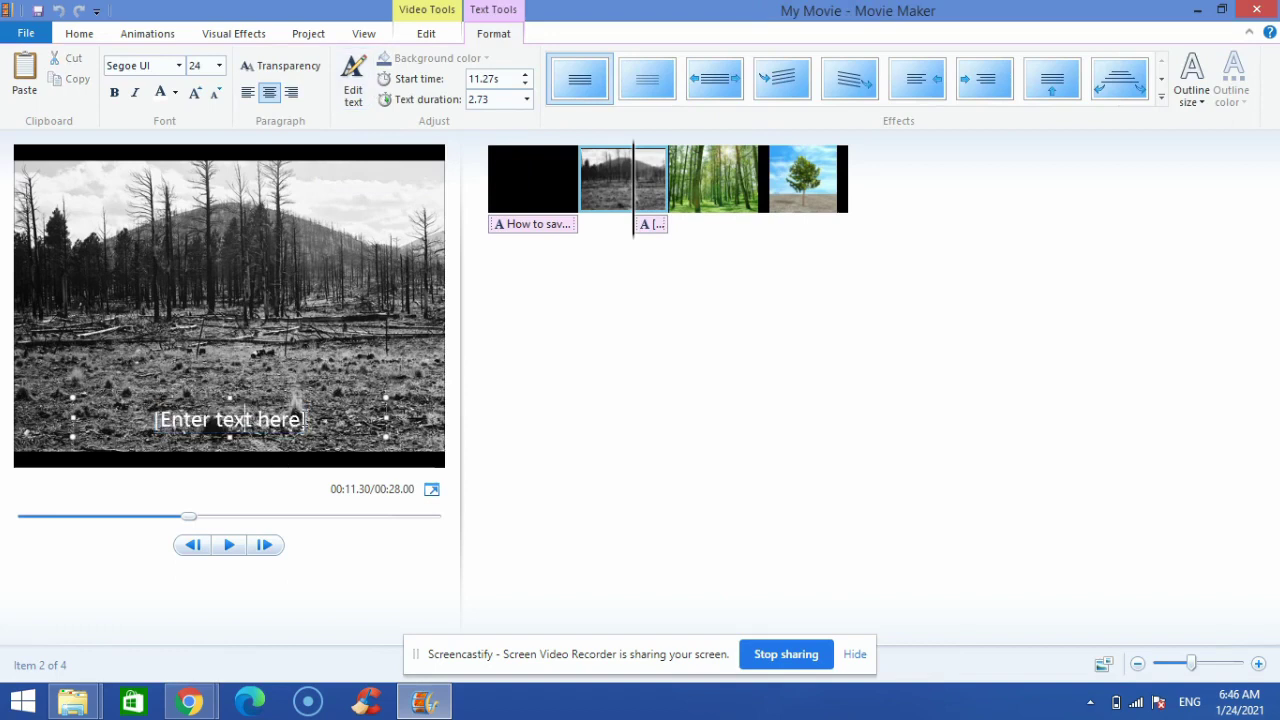
{"action": "left_click_drag", "start_coordinate": [306, 419], "coordinate": [170, 420]}
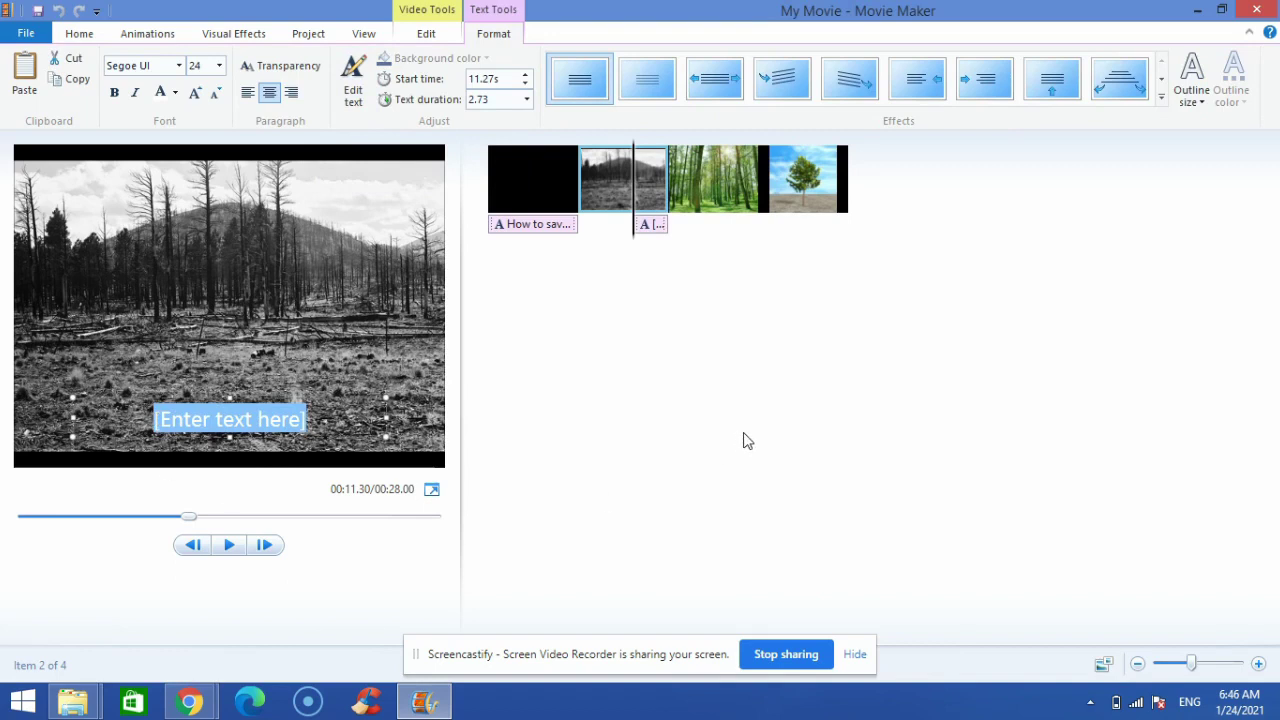
{"action": "type", "text": "The forest"}
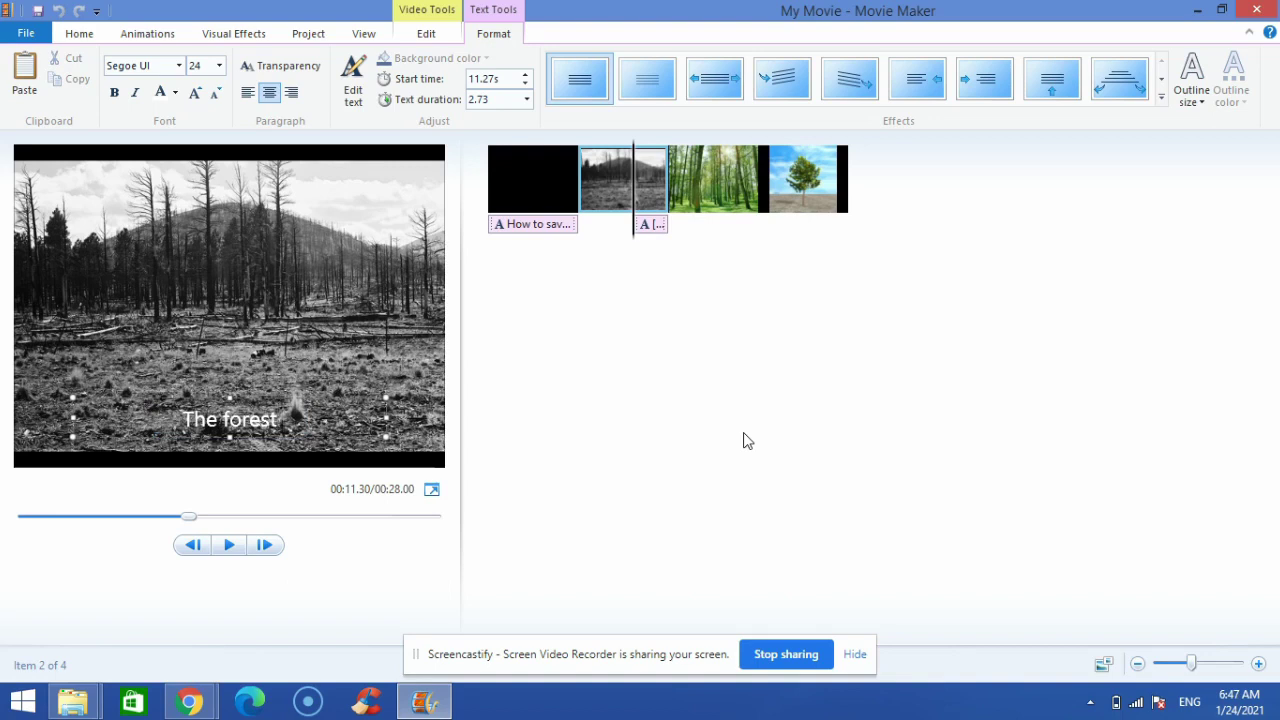
{"action": "type", "text": " last"}
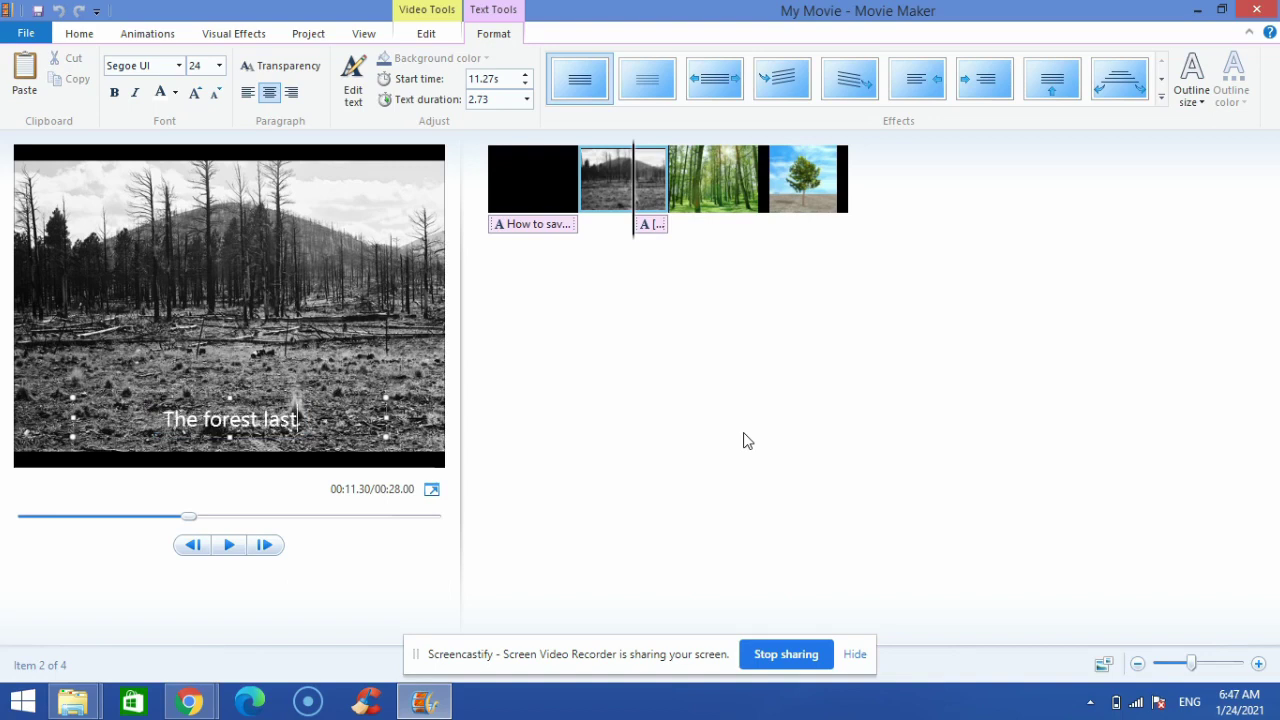
{"action": "type", "text": " year..."}
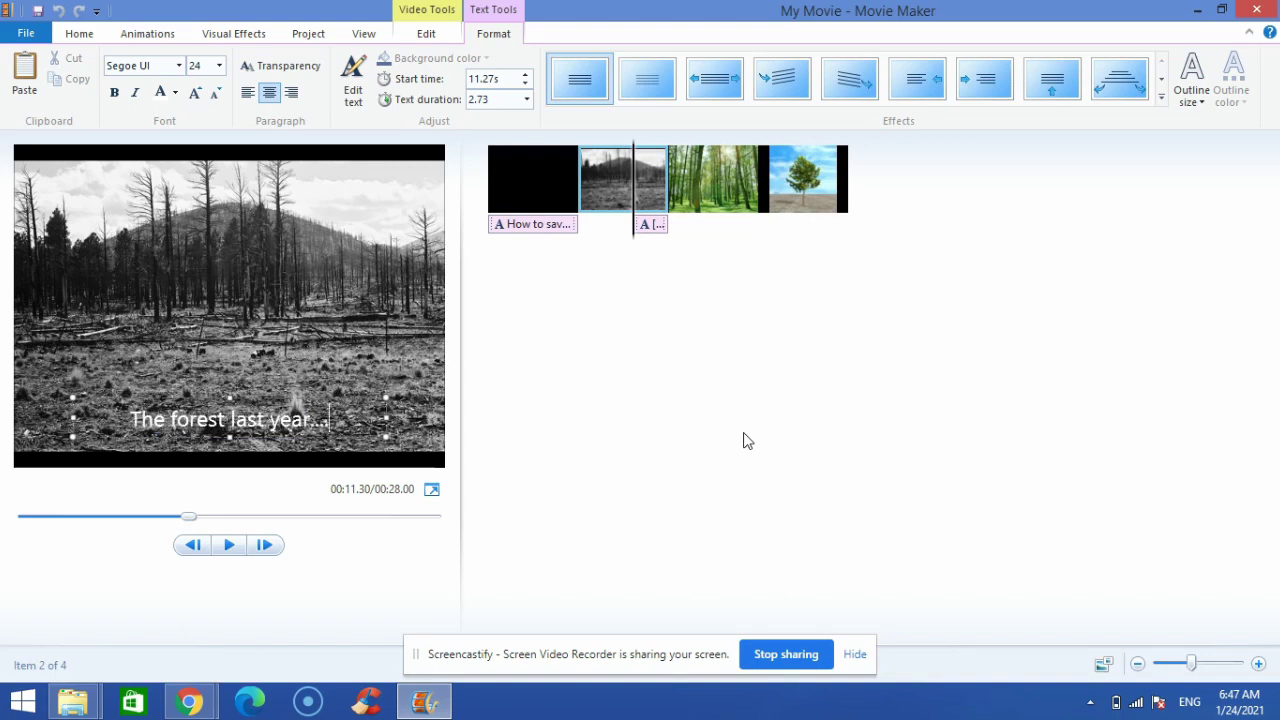
{"action": "type", "text": ".."}
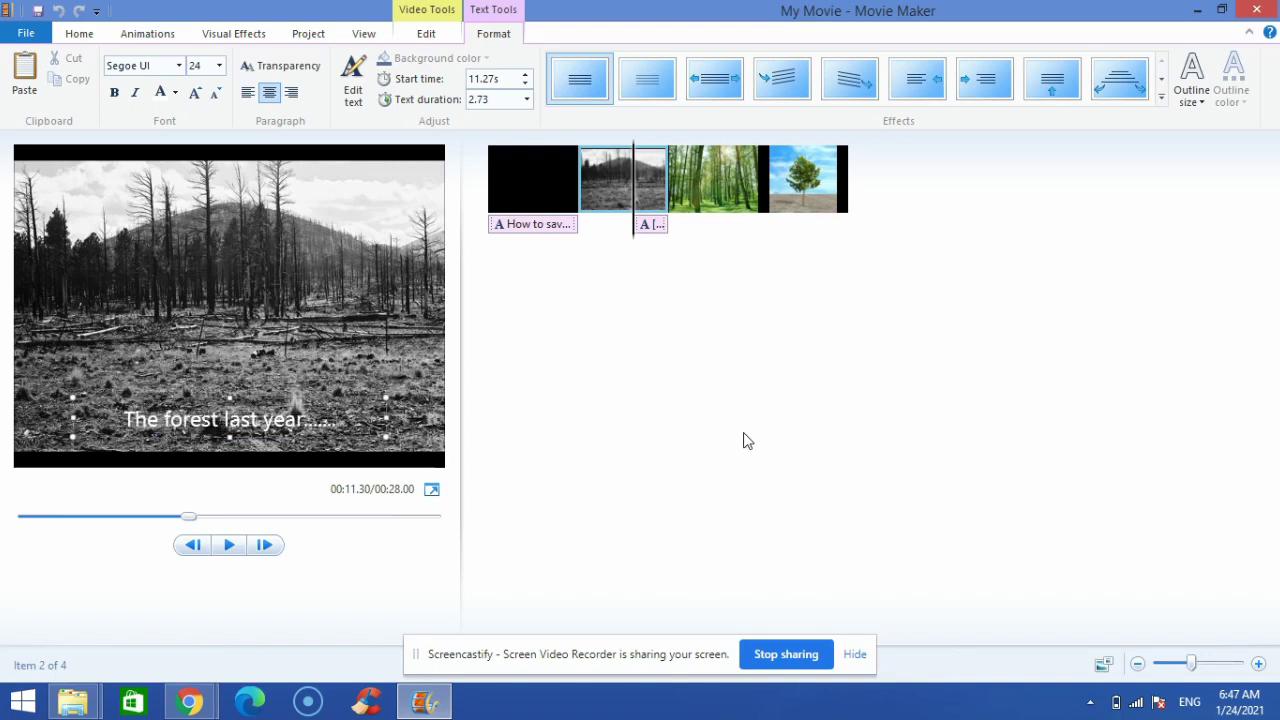
{"action": "key", "text": "BackSpace"}
{"action": "key", "text": "BackSpace"}
{"action": "key", "text": "BackSpace"}
{"action": "key", "text": "BackSpace"}
{"action": "key", "text": "BackSpace"}
{"action": "key", "text": "BackSpace"}
{"action": "key", "text": "BackSpace"}
{"action": "key", "text": "BackSpace"}
{"action": "key", "text": "BackSpace"}
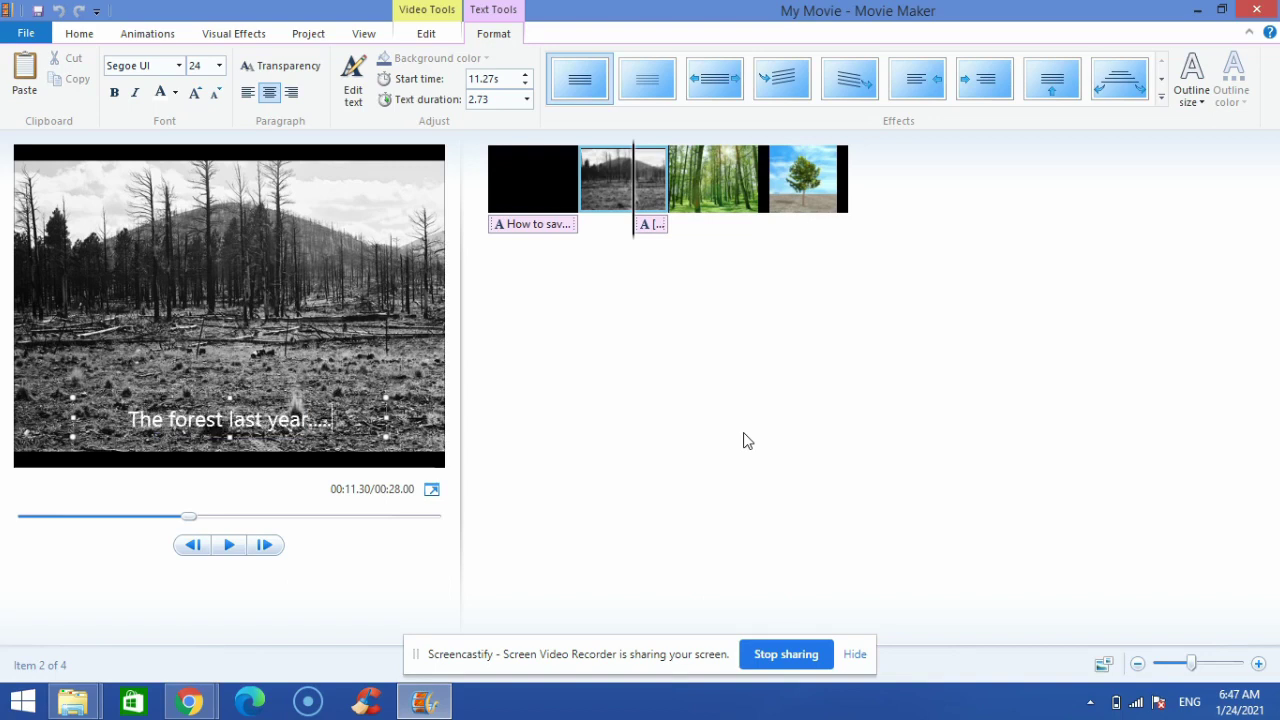
{"action": "key", "text": "BackSpace"}
{"action": "key", "text": "BackSpace"}
{"action": "key", "text": "BackSpace"}
{"action": "key", "text": "BackSpace"}
{"action": "key", "text": "BackSpace"}
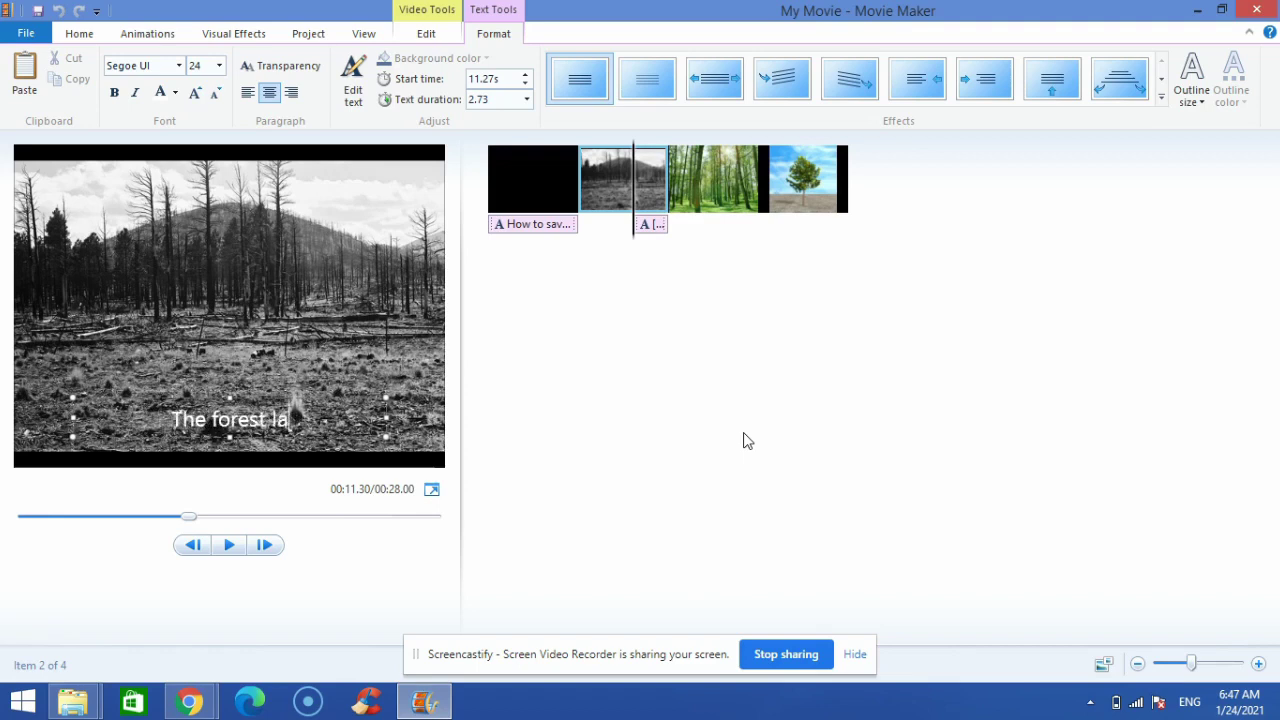
{"action": "type", "text": "this ye"}
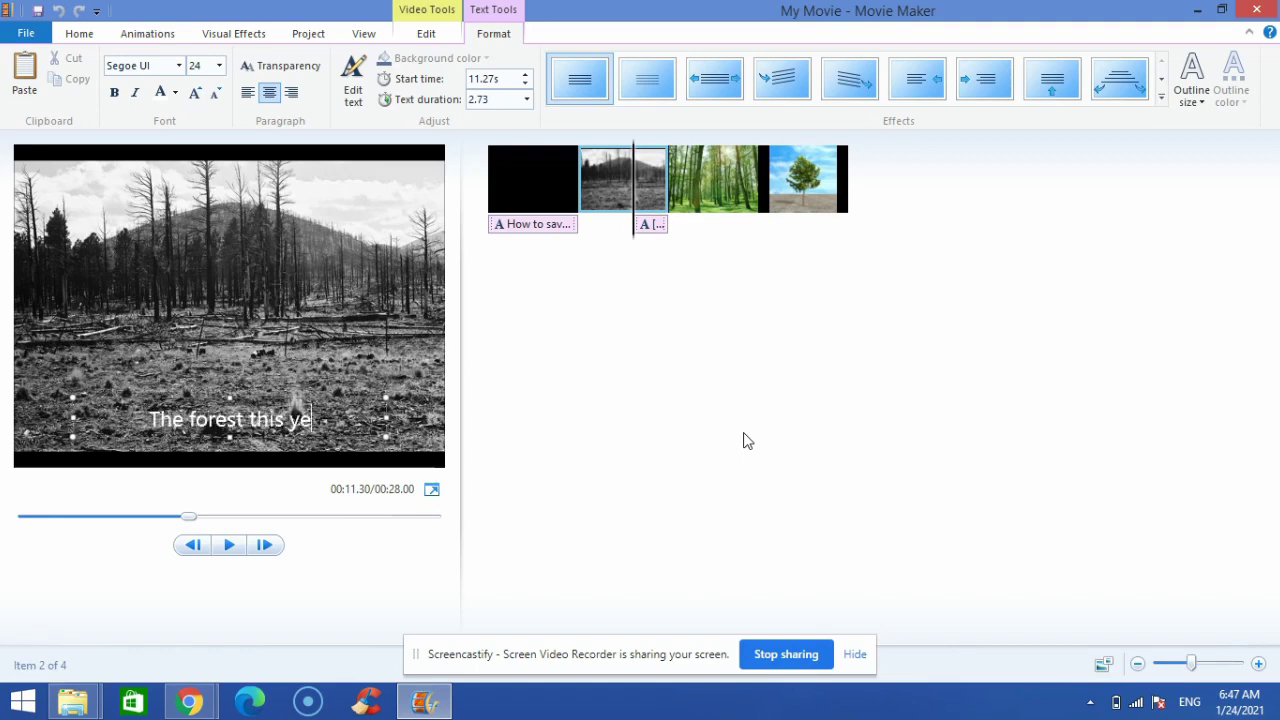
{"action": "type", "text": "ar...."}
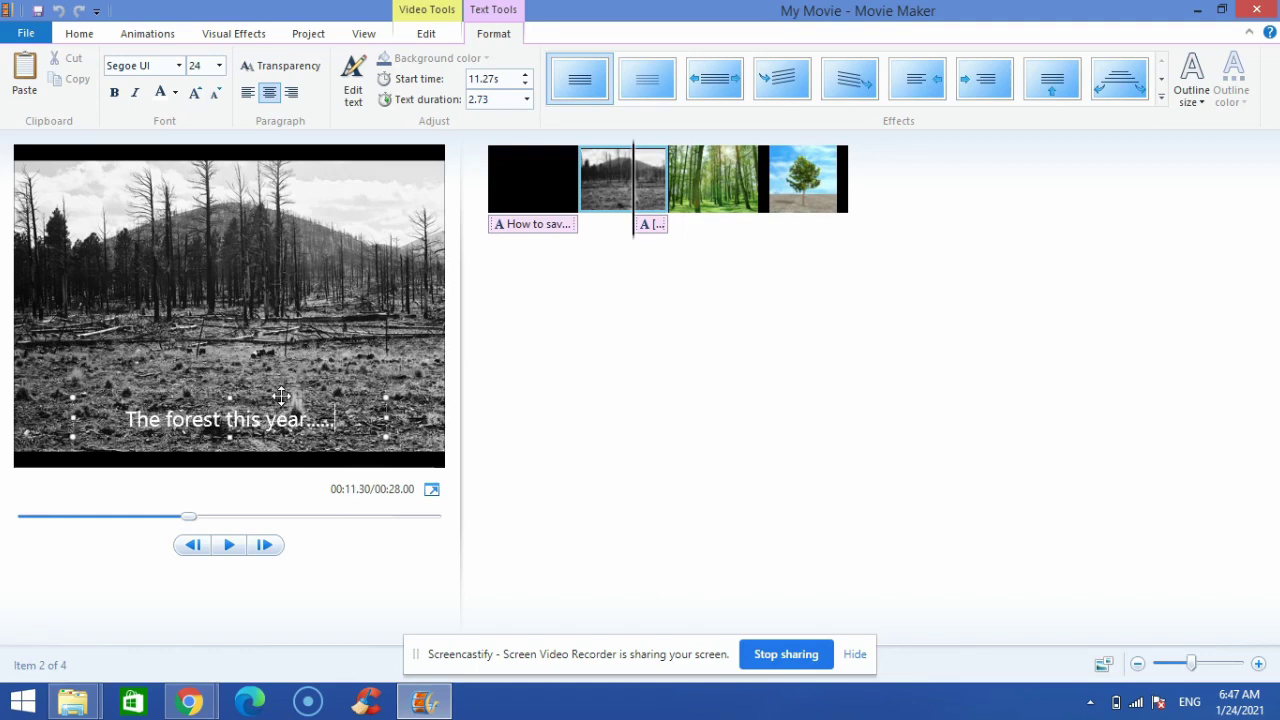
{"action": "left_click_drag", "start_coordinate": [281, 397], "coordinate": [280, 368]}
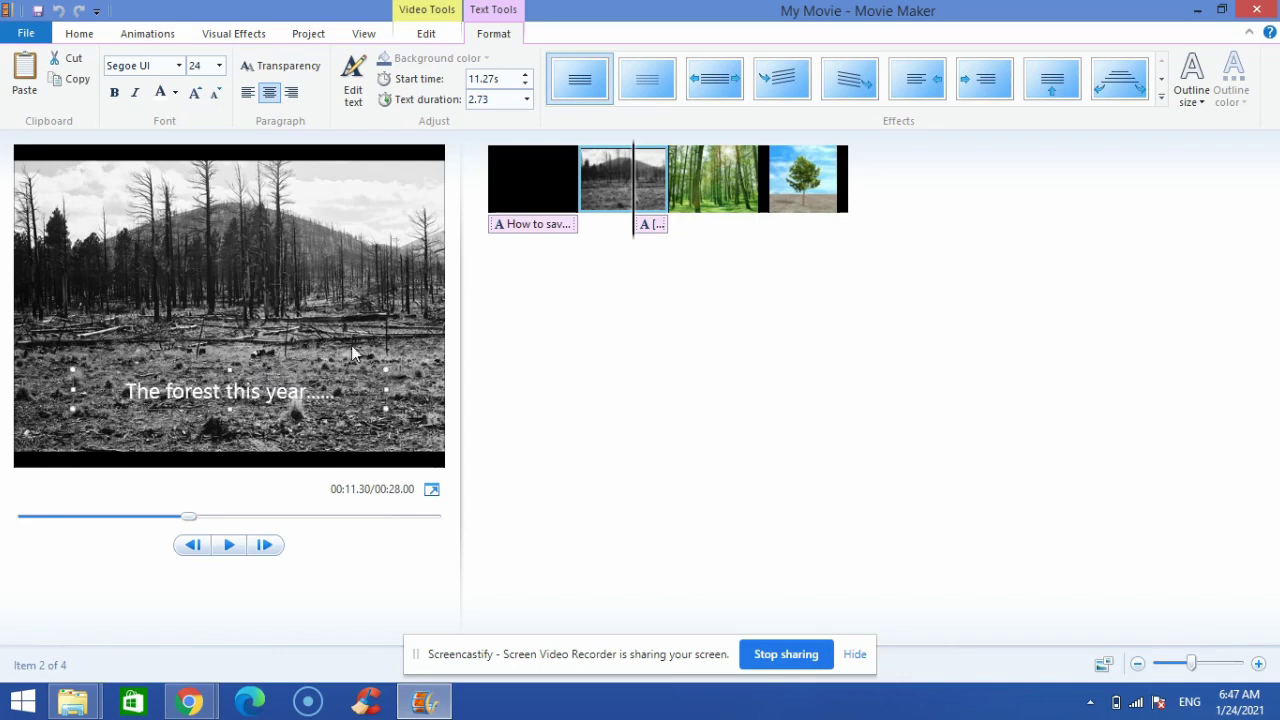
- Add the caption 'Protect your forests!' to the green forest photo
{"action": "left_click", "coordinate": [716, 179]}
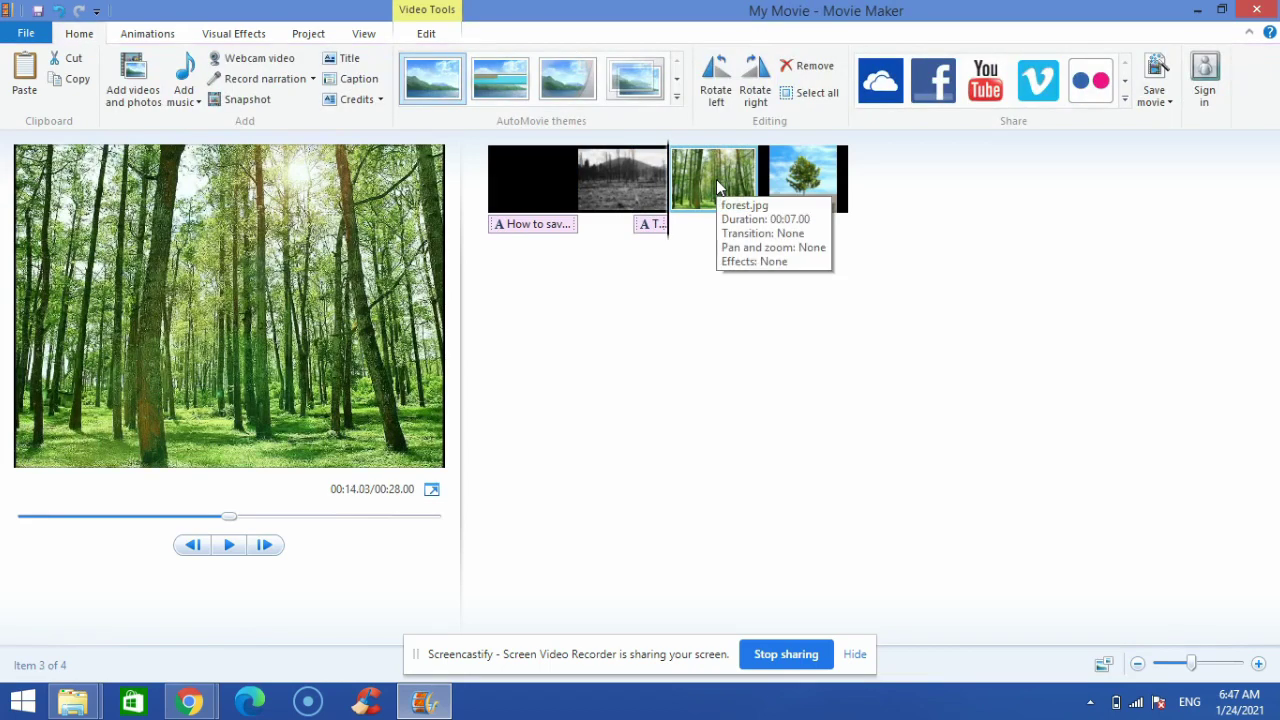
{"action": "left_click", "coordinate": [359, 79]}
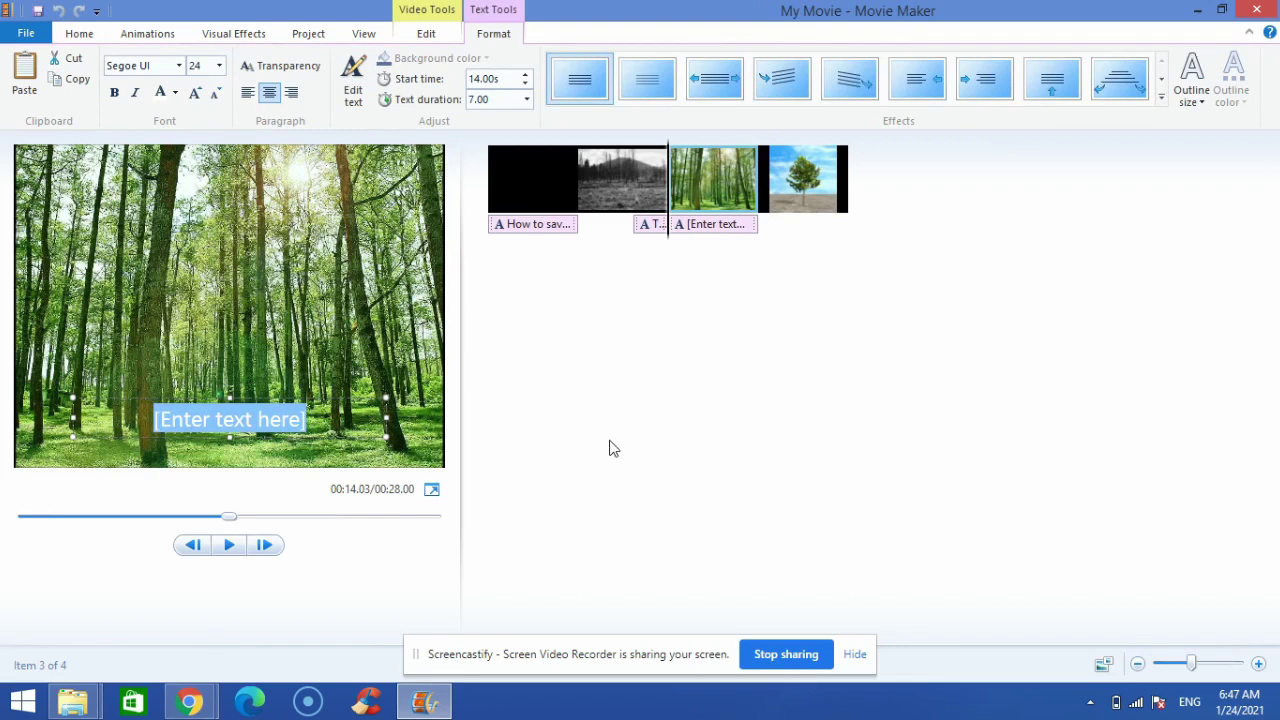
{"action": "type", "text": "Protect y"}
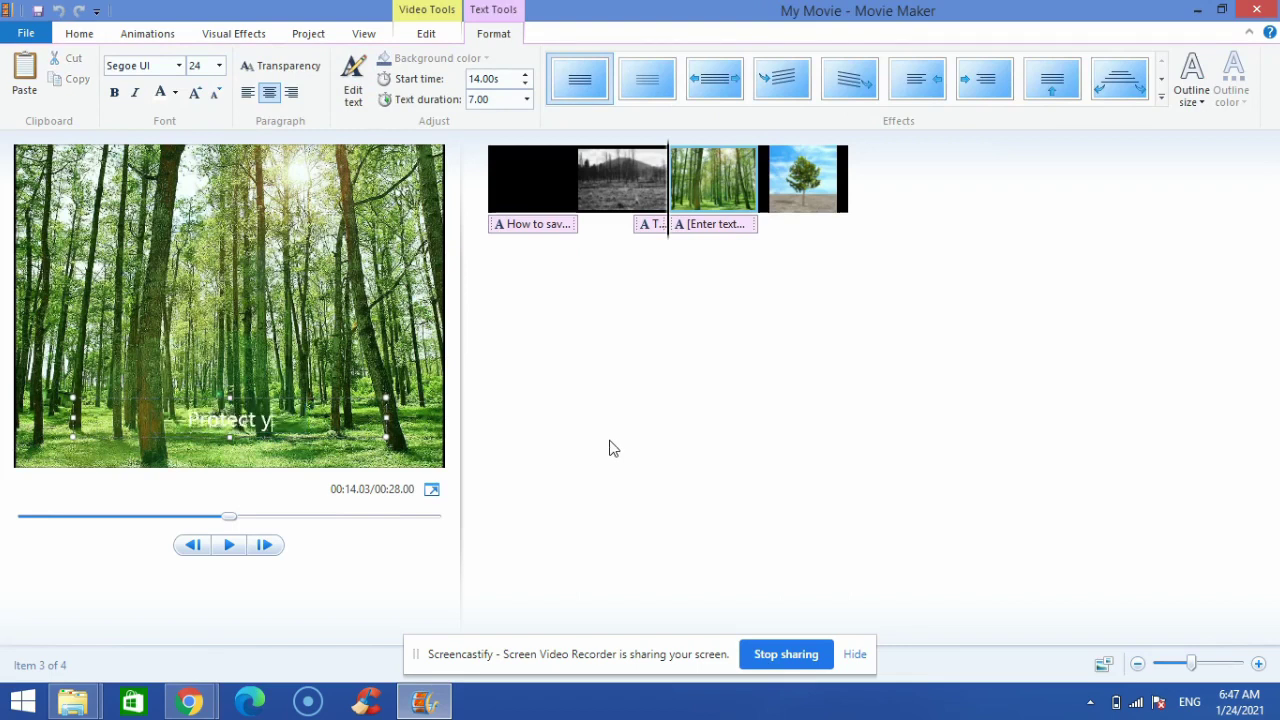
{"action": "type", "text": "our fores"}
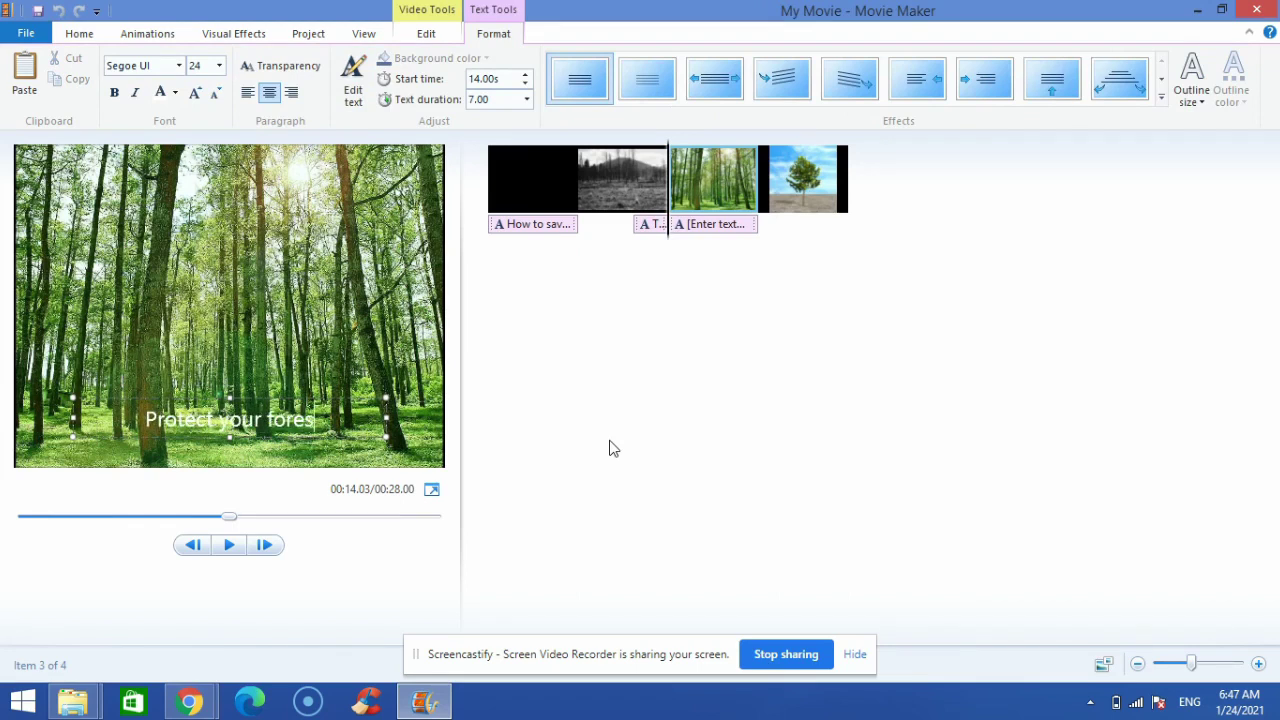
{"action": "type", "text": "ts!"}
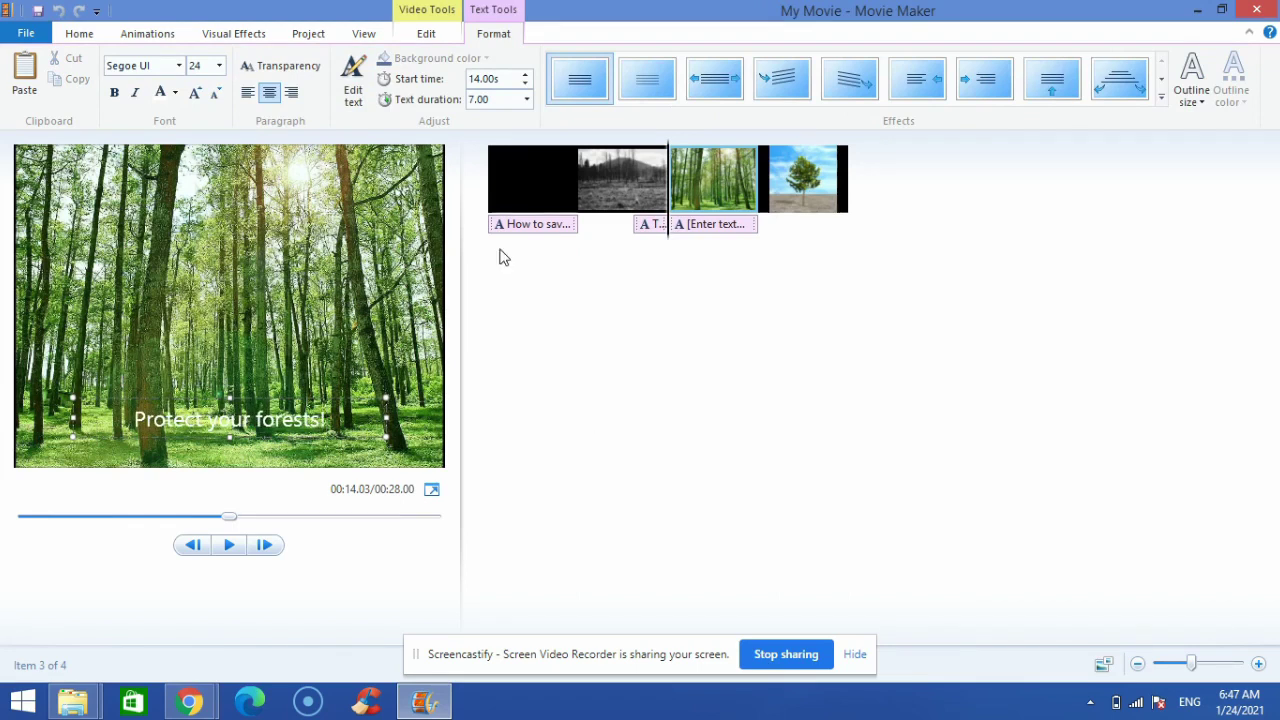
{"action": "left_click", "coordinate": [820, 190]}
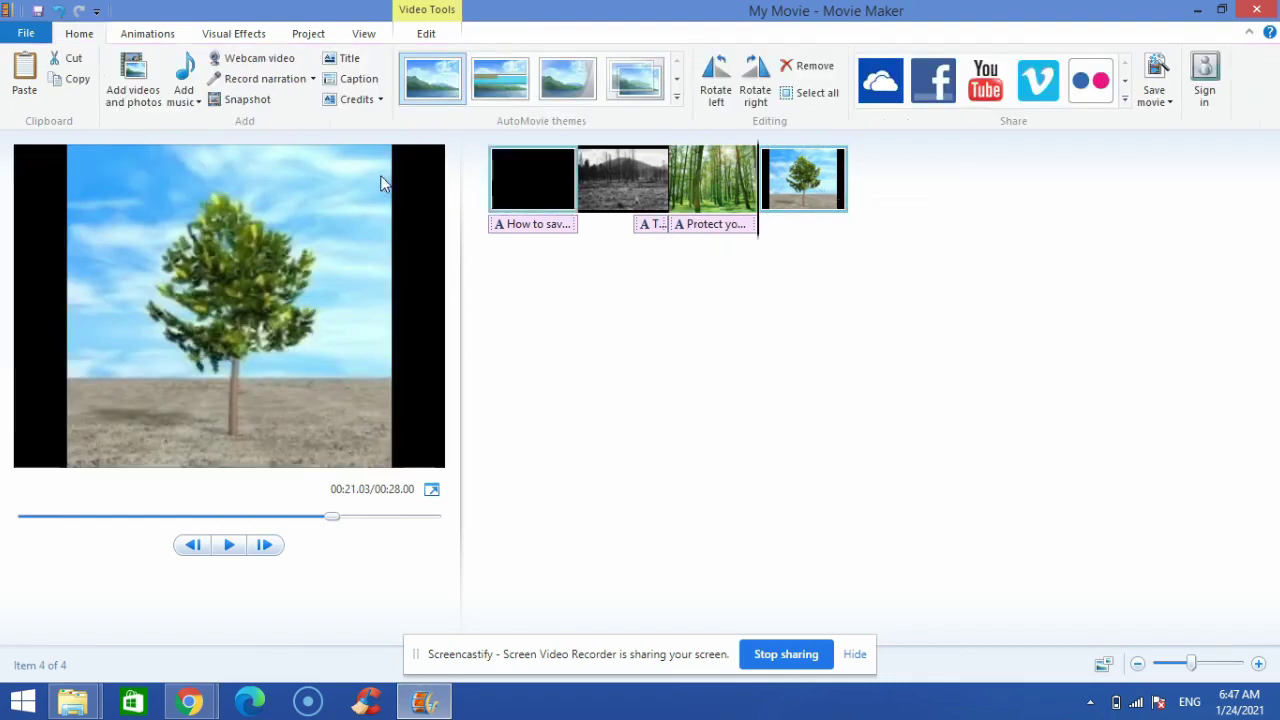
- Caption the tree photo 'Keep the earth green!' at the top of the frame with an animated effect
{"action": "left_click", "coordinate": [356, 84]}
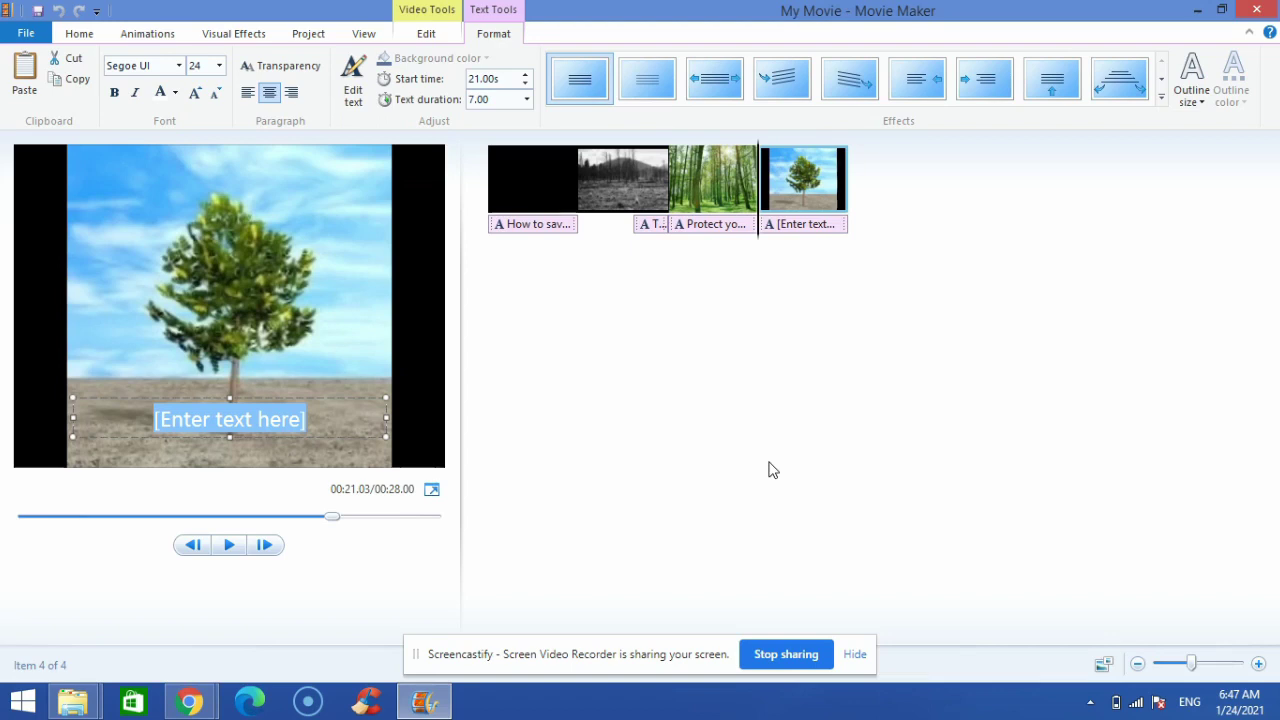
{"action": "type", "text": "Keep the earth green"}
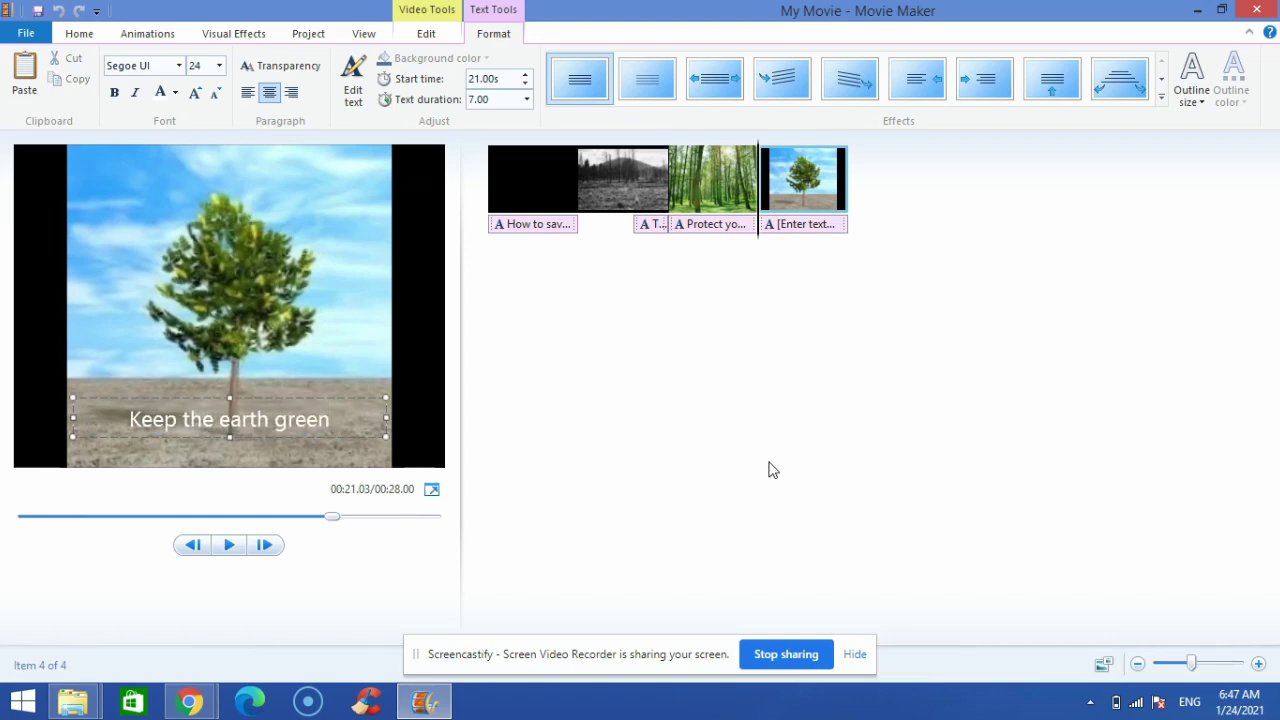
{"action": "type", "text": "!"}
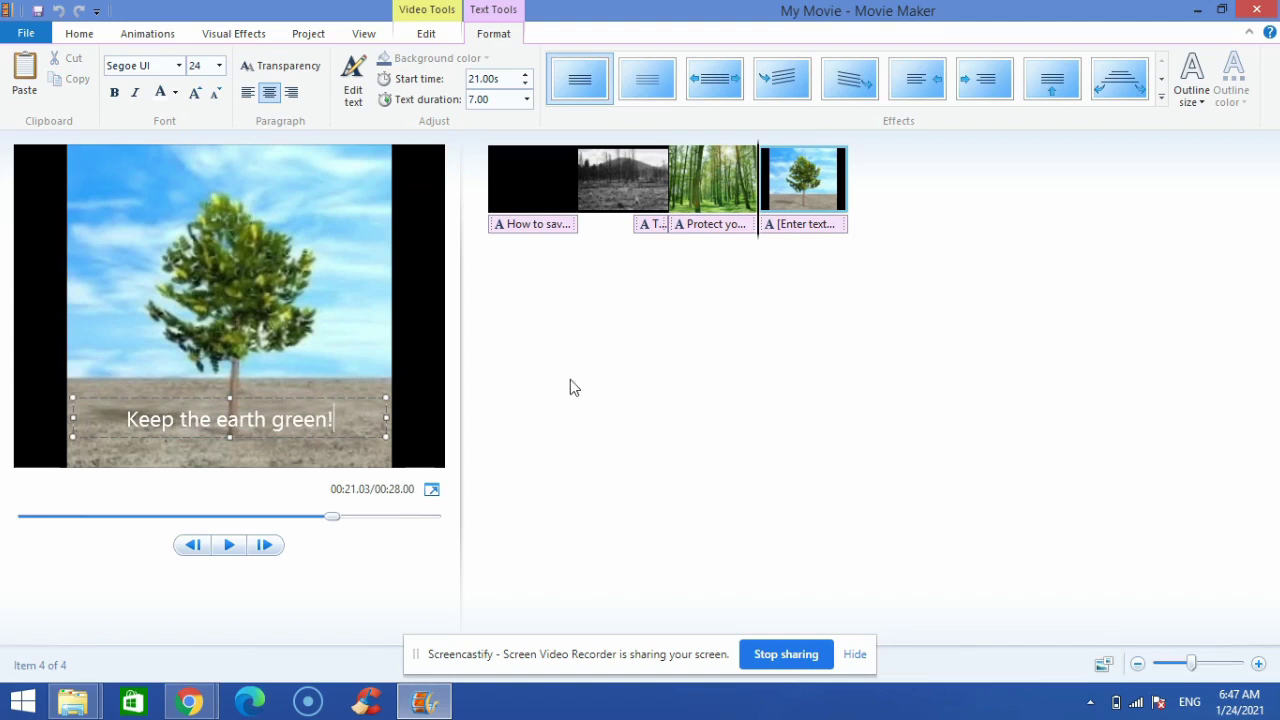
{"action": "left_click_drag", "start_coordinate": [351, 400], "coordinate": [362, 161]}
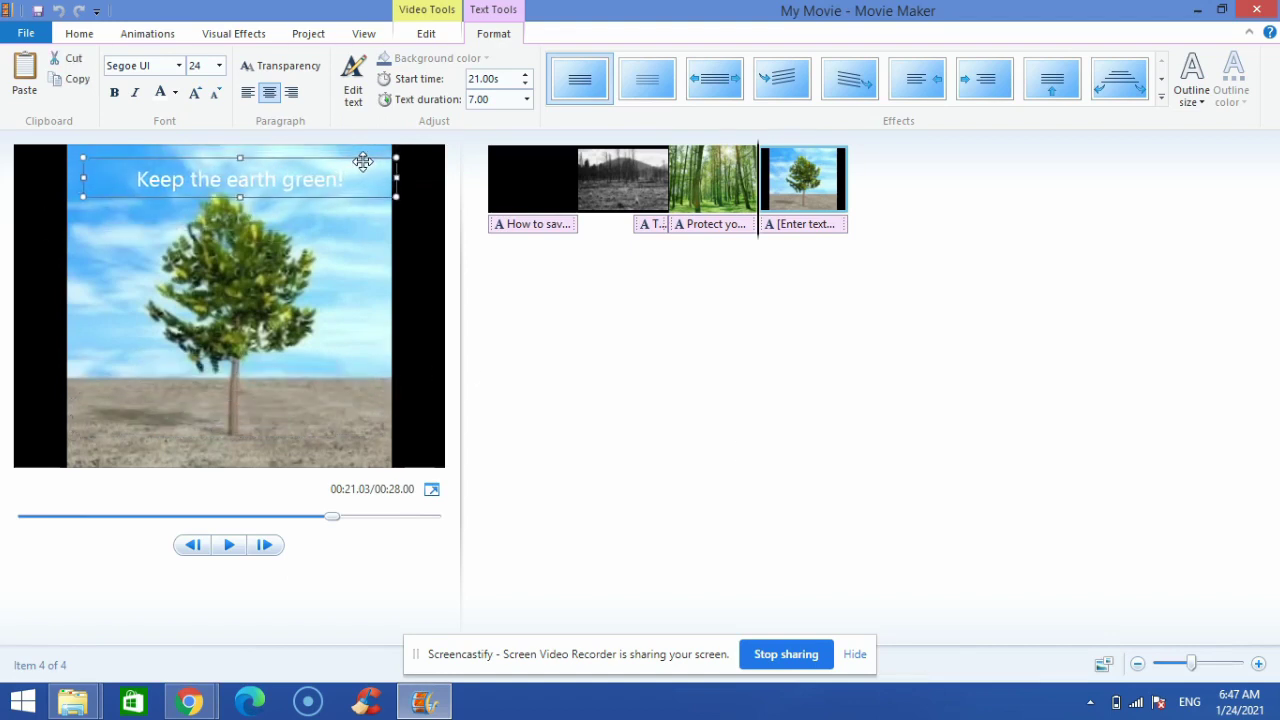
{"action": "left_click", "coordinate": [785, 82]}
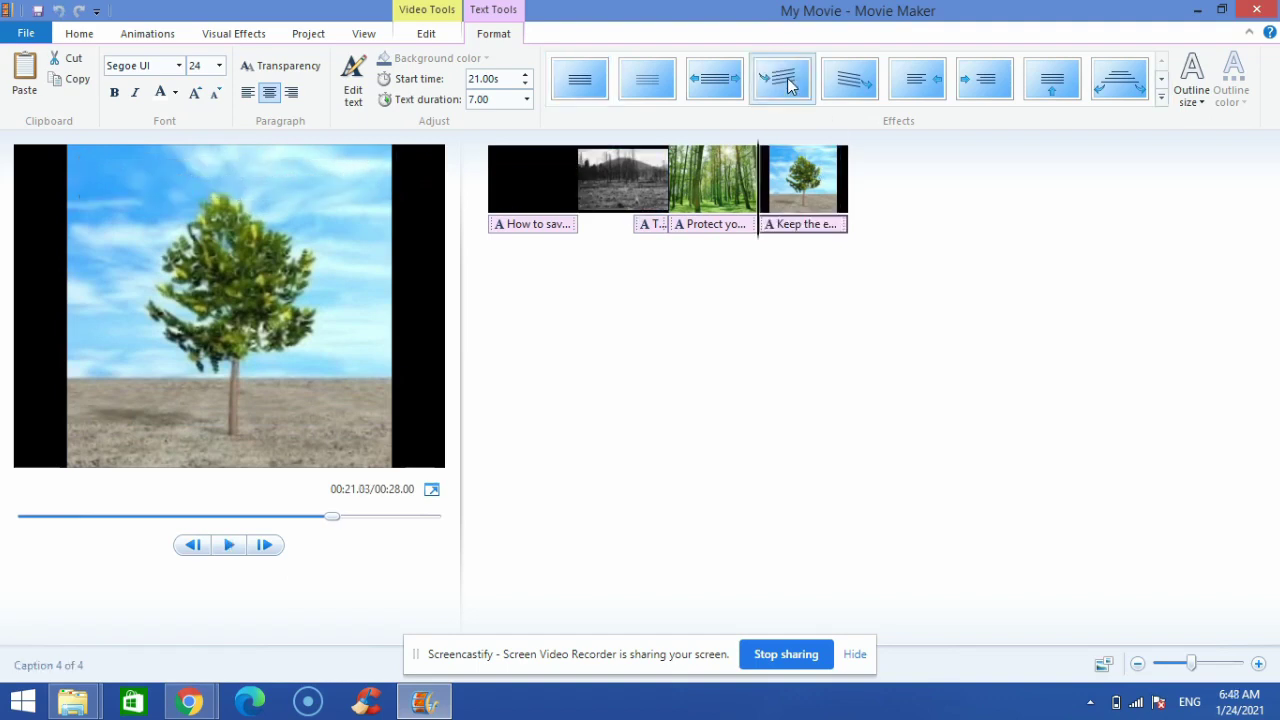
{"action": "left_click", "coordinate": [735, 190]}
- Make the 'Protect your forests!' caption scroll upward
{"action": "left_click", "coordinate": [717, 226]}
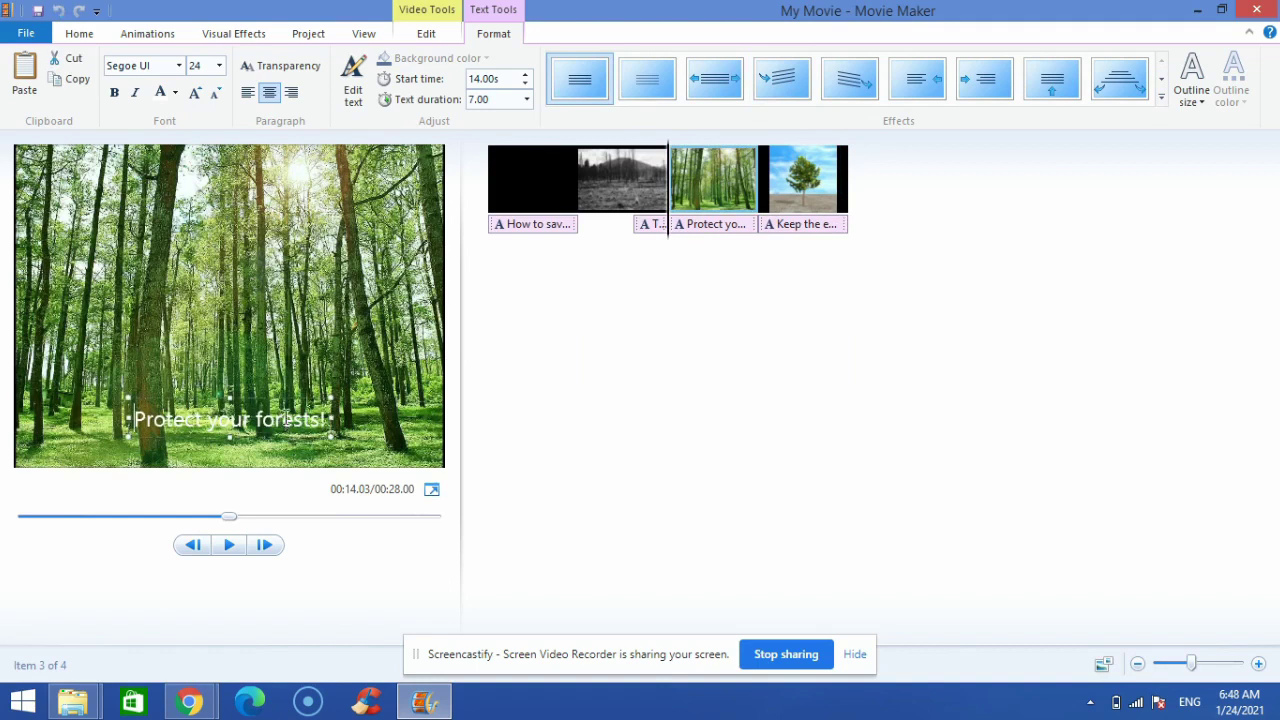
{"action": "left_click", "coordinate": [1055, 85]}
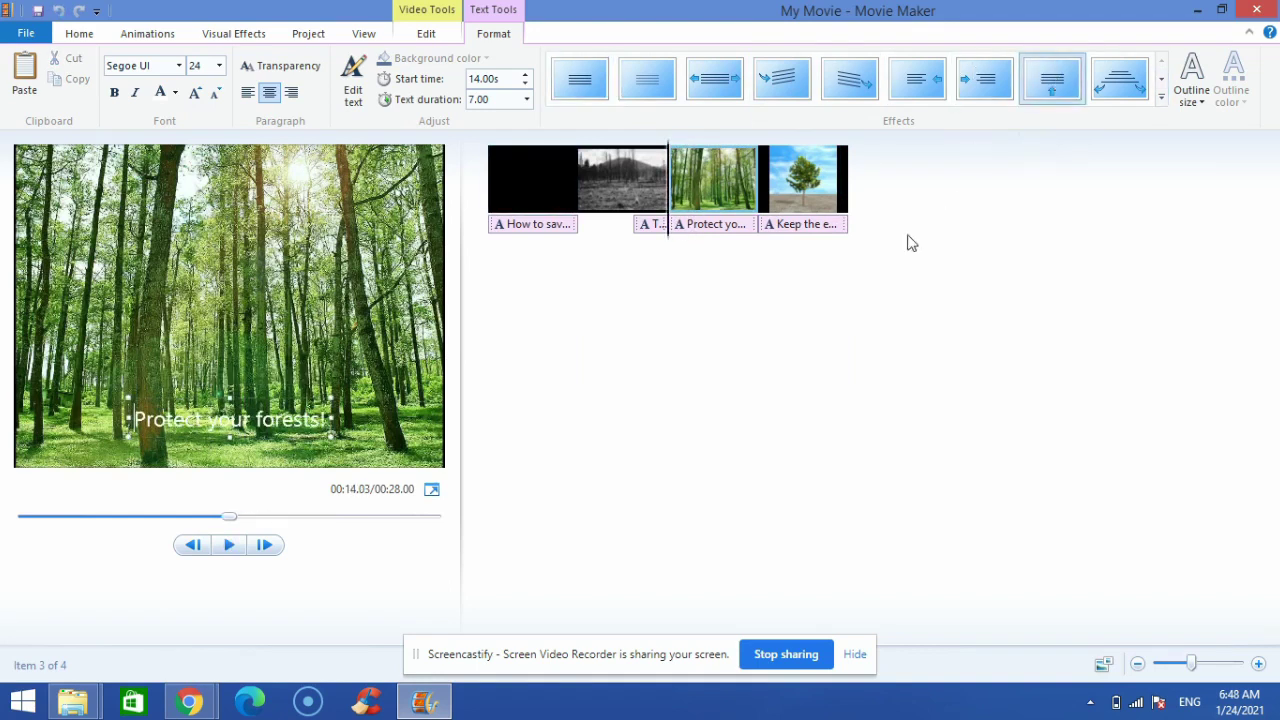
{"action": "left_click", "coordinate": [634, 187]}
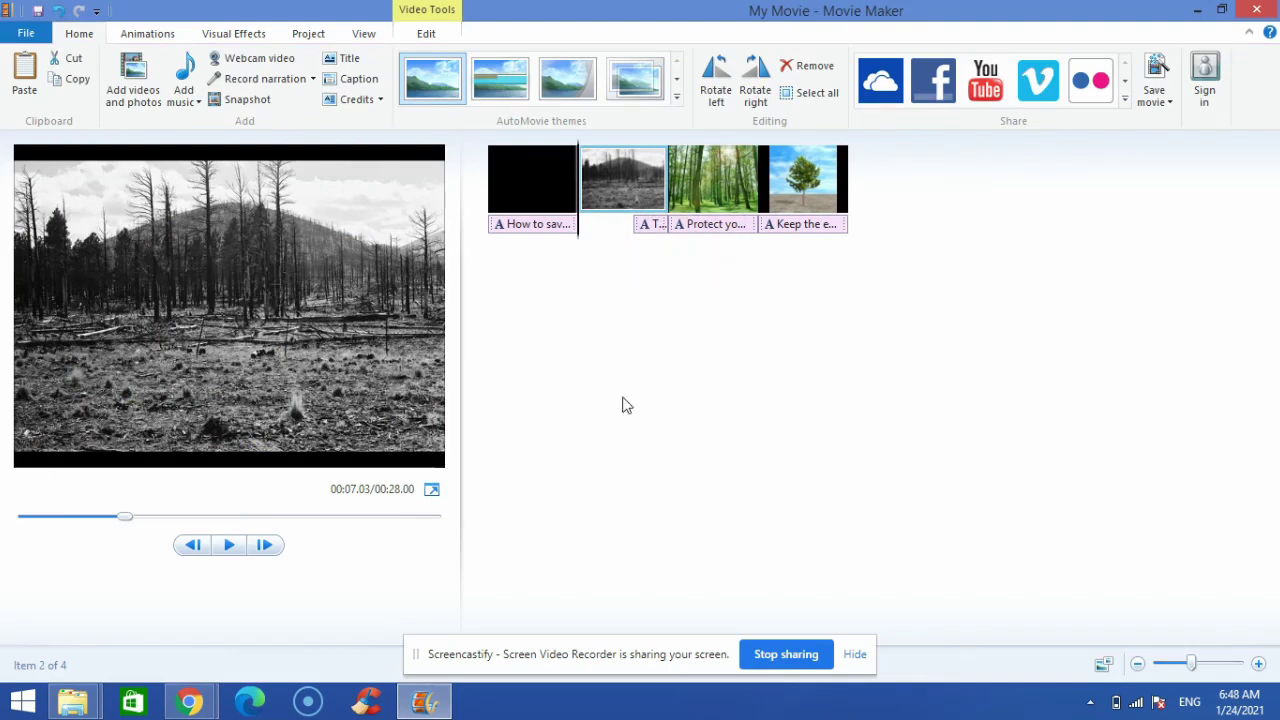
{"action": "left_click", "coordinate": [651, 226]}
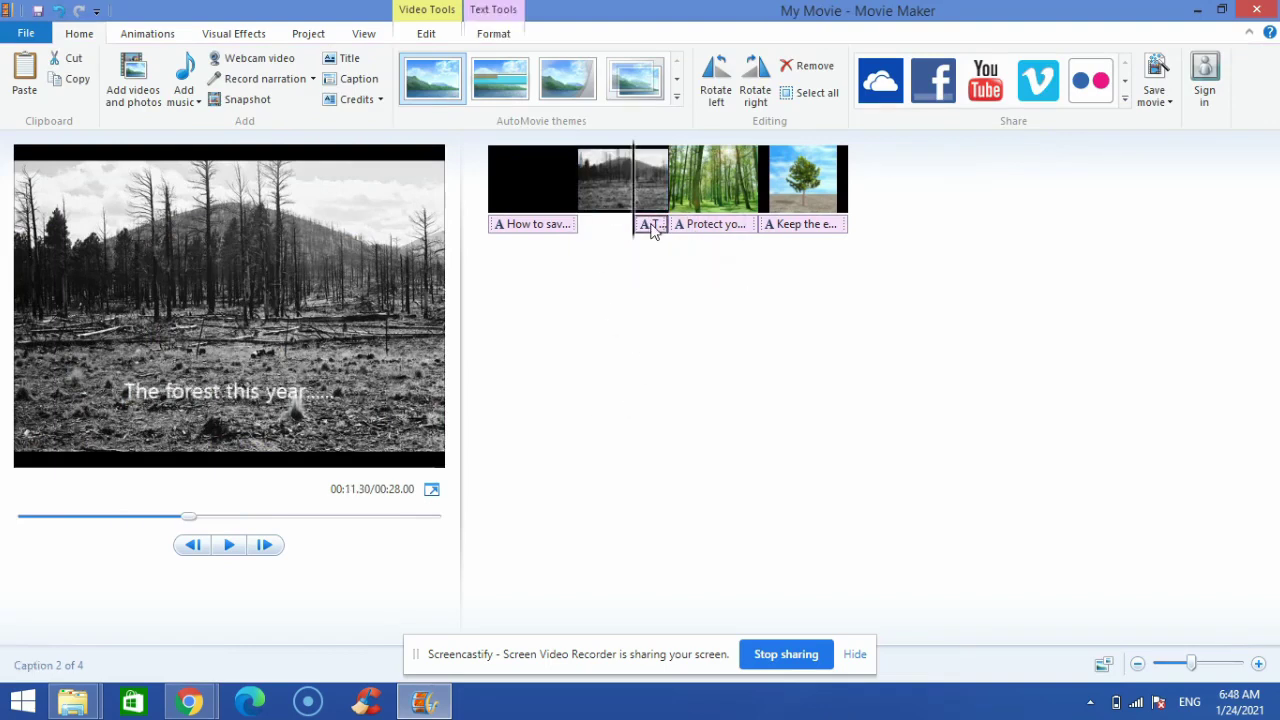
- Animate the 'The forest this year.....' caption and rewind the preview to 00:00.00
{"action": "left_click", "coordinate": [295, 392]}
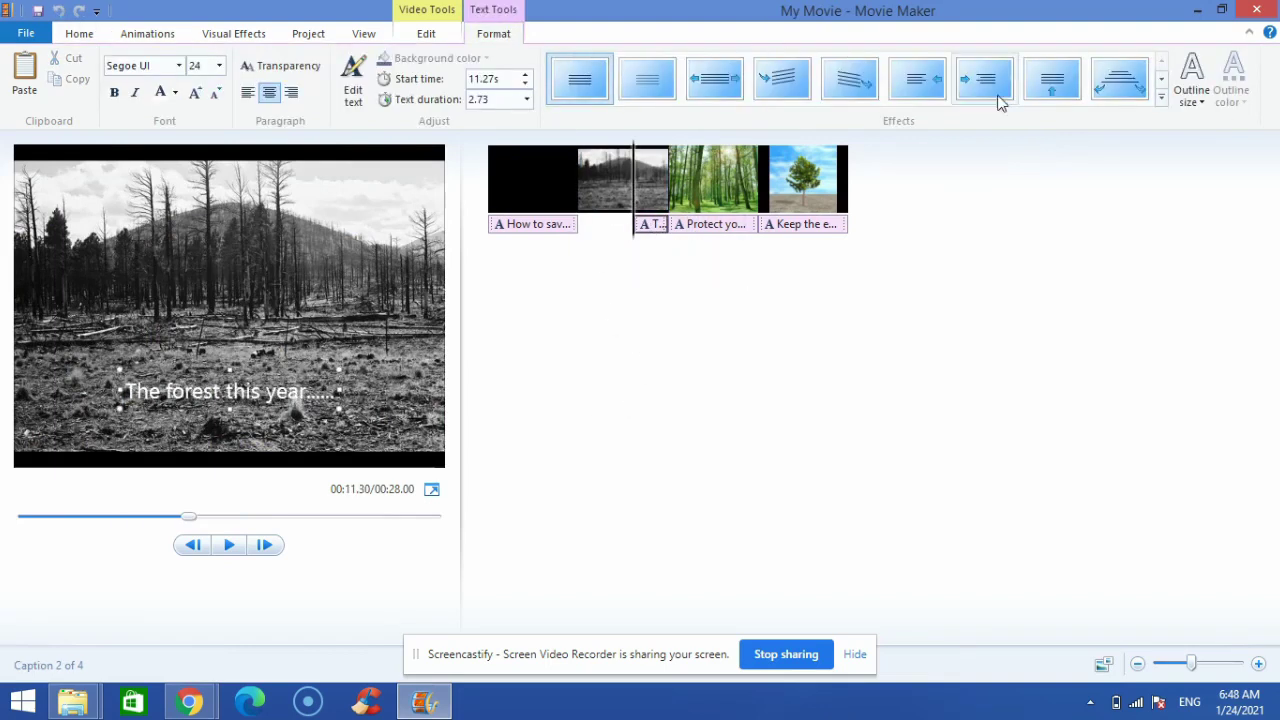
{"action": "left_click", "coordinate": [1119, 79]}
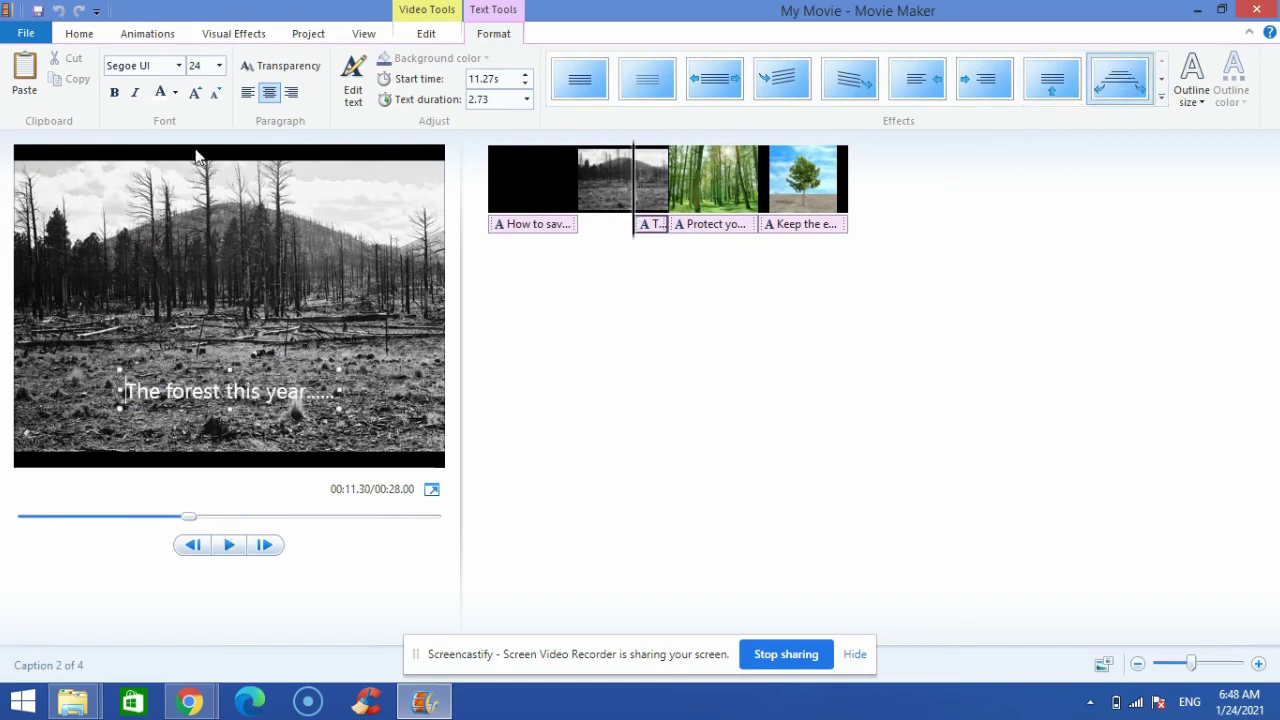
{"action": "left_click", "coordinate": [84, 34]}
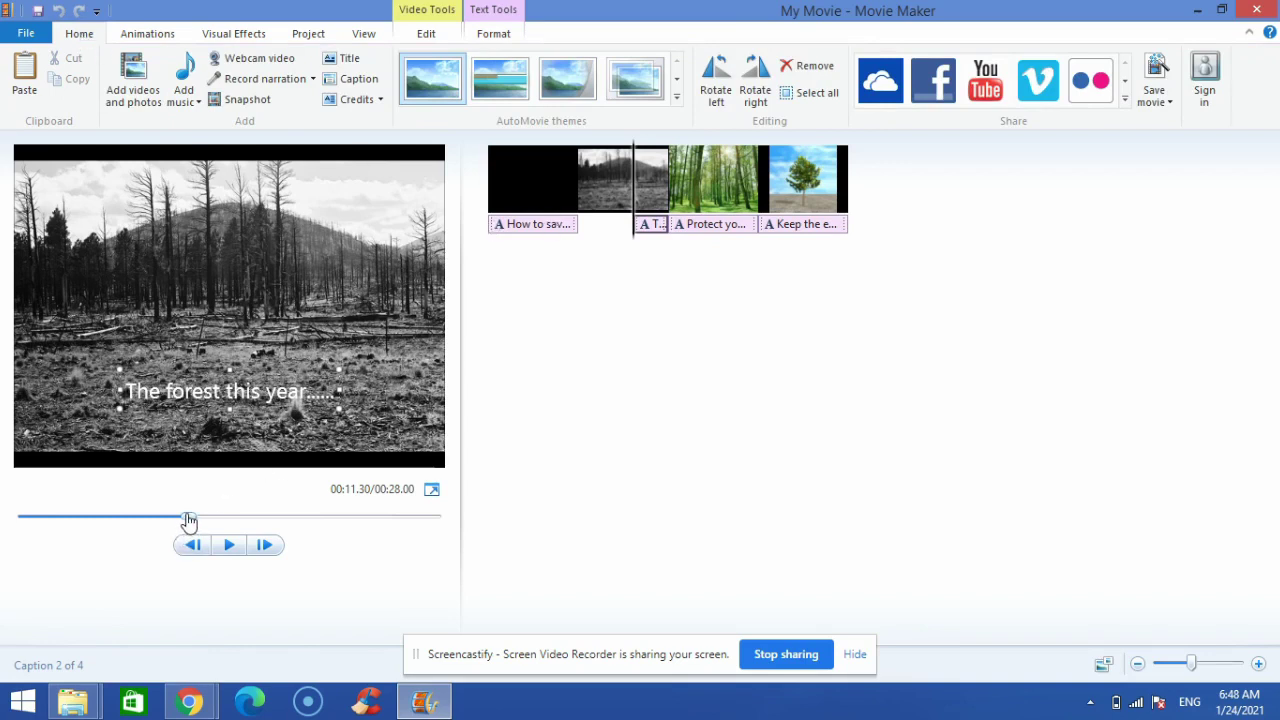
{"action": "left_click_drag", "start_coordinate": [189, 521], "coordinate": [14, 517]}
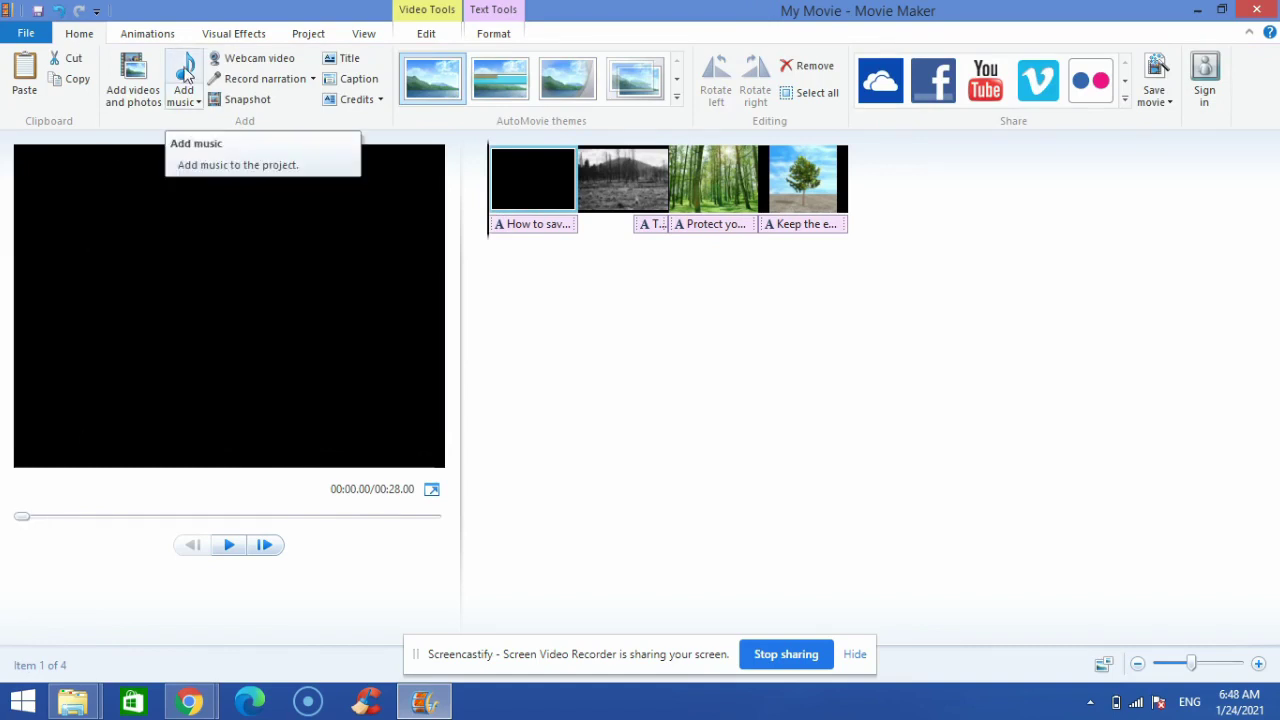
- Add Sleep Away.mp3 as the background music track
{"action": "left_click", "coordinate": [186, 75]}
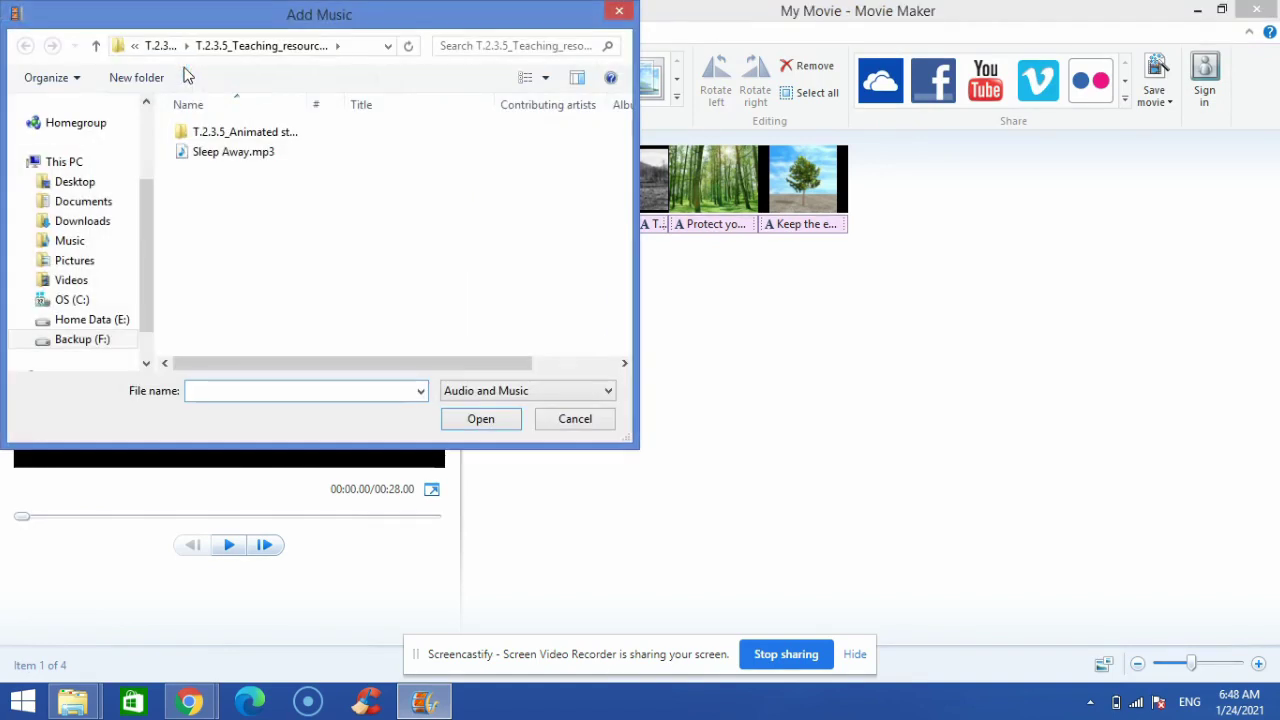
{"action": "left_click", "coordinate": [234, 152]}
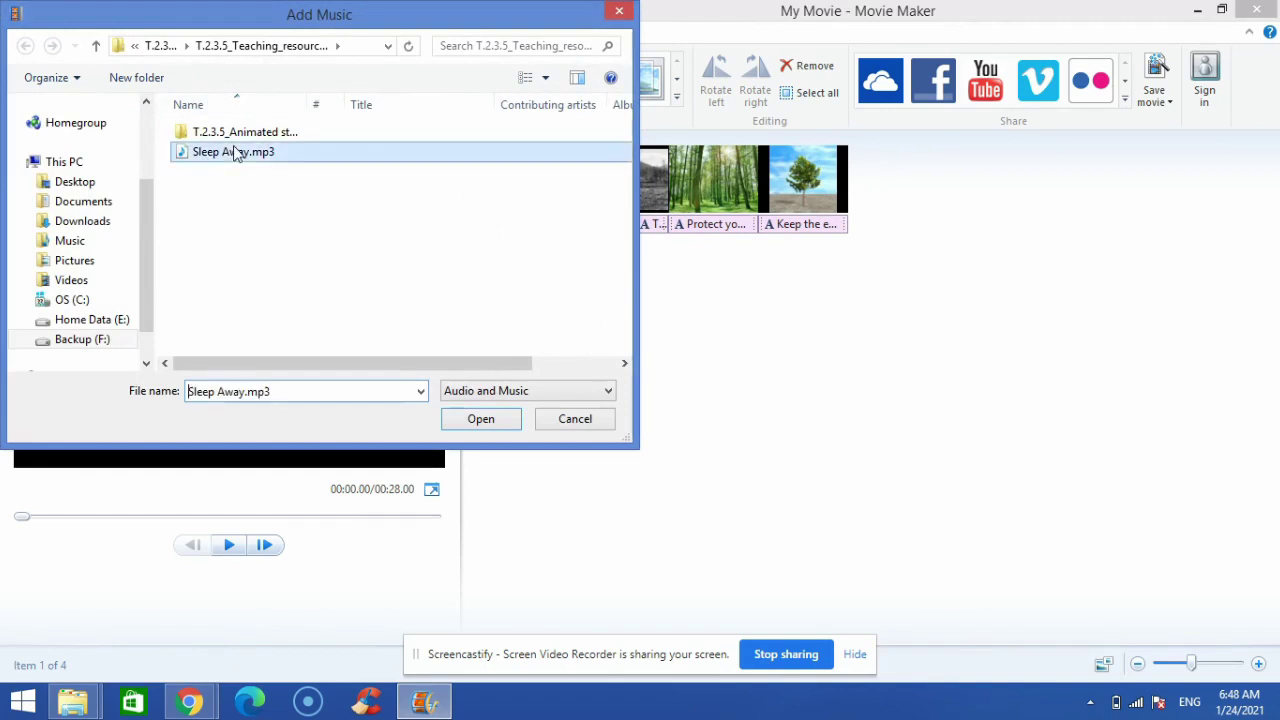
{"action": "left_click", "coordinate": [481, 419]}
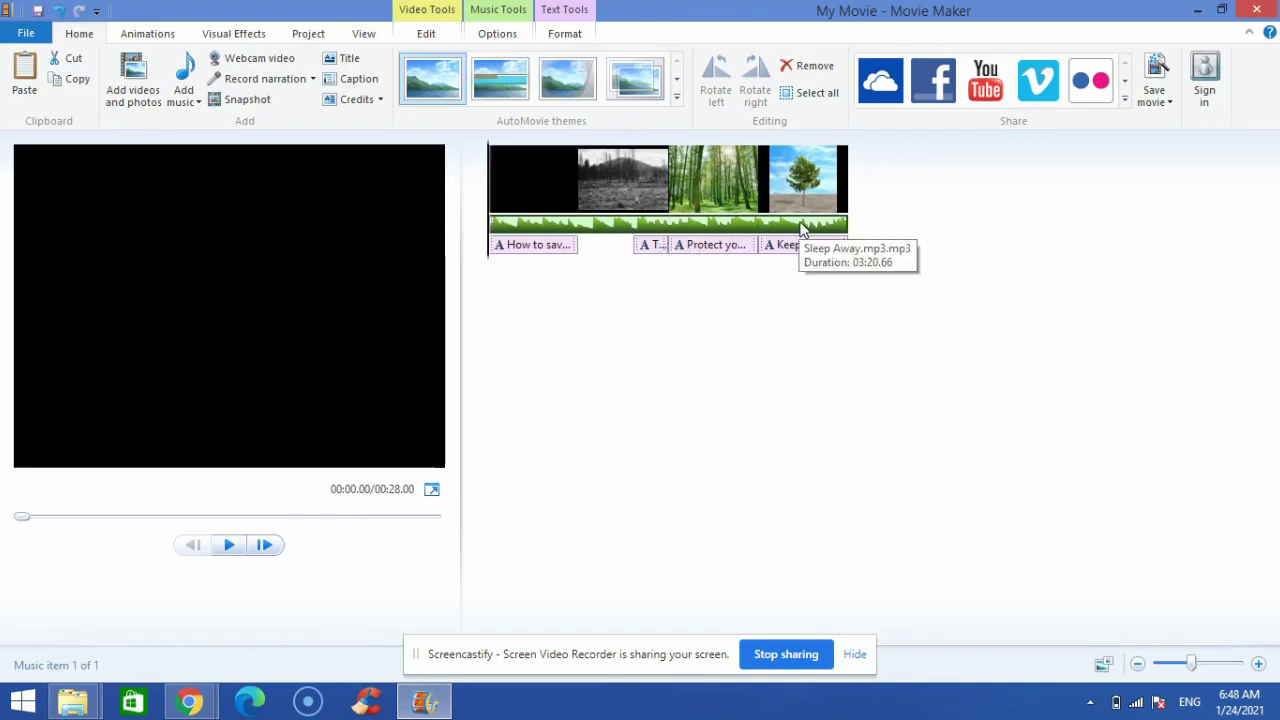
- Preview with the music, then drag 'The forest this year.....' caption to the burned forest clip's start
{"action": "left_click", "coordinate": [231, 546]}
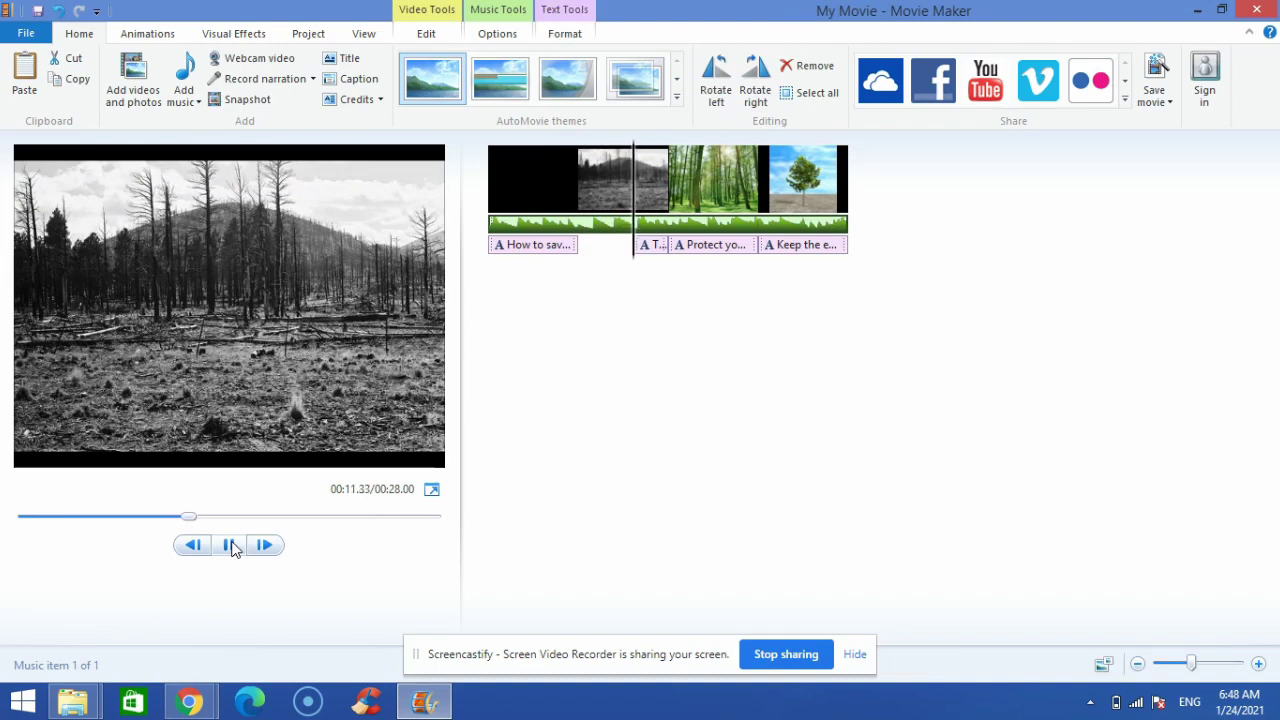
{"action": "left_click", "coordinate": [231, 546]}
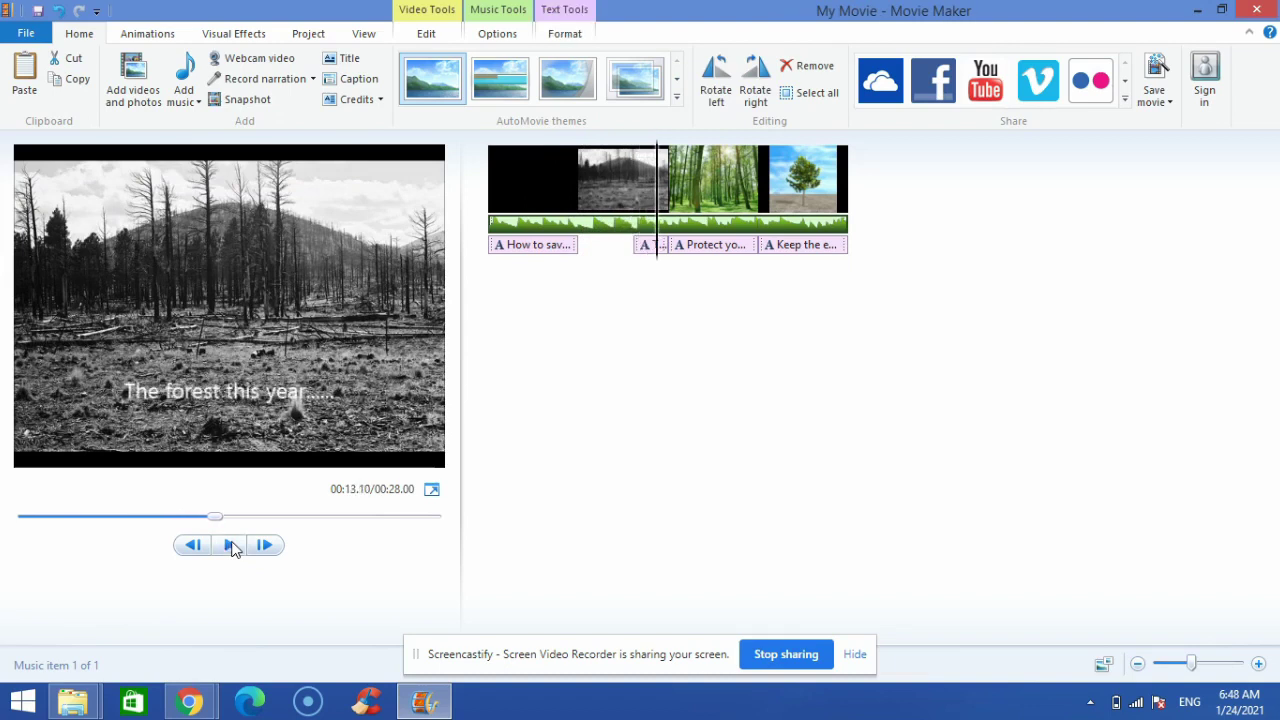
{"action": "left_click", "coordinate": [634, 250]}
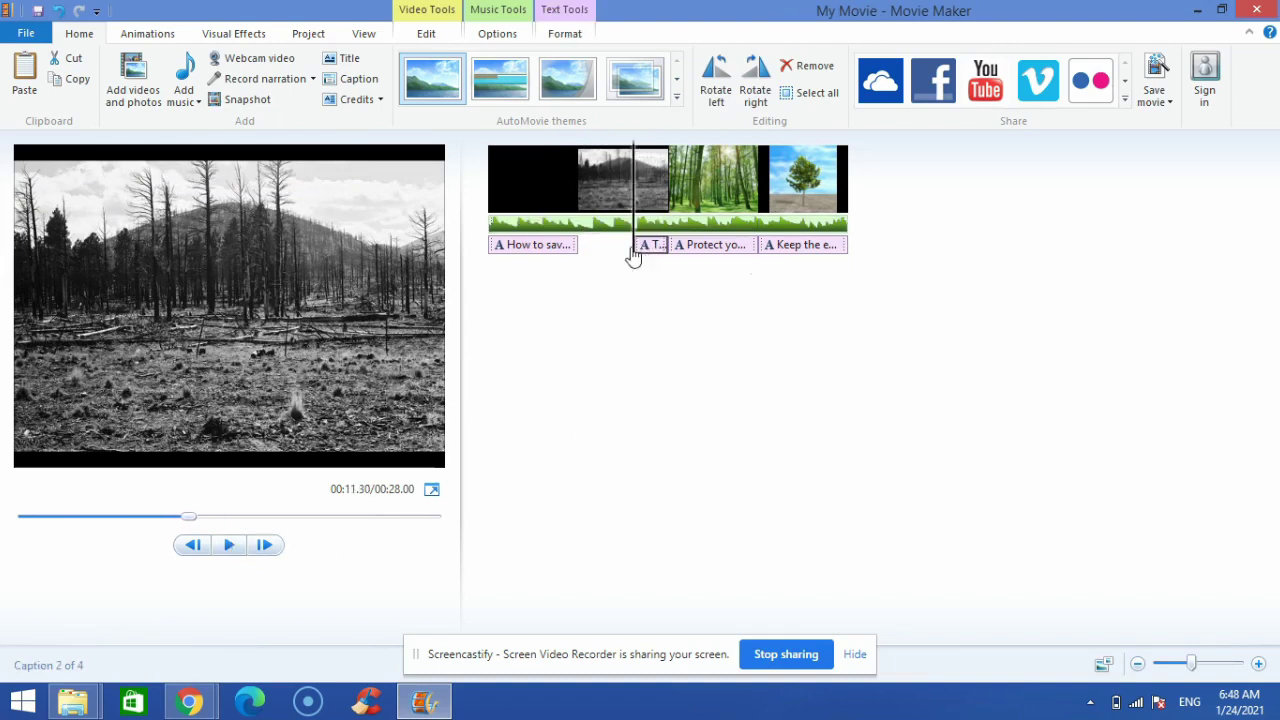
{"action": "left_click_drag", "start_coordinate": [628, 250], "coordinate": [588, 260]}
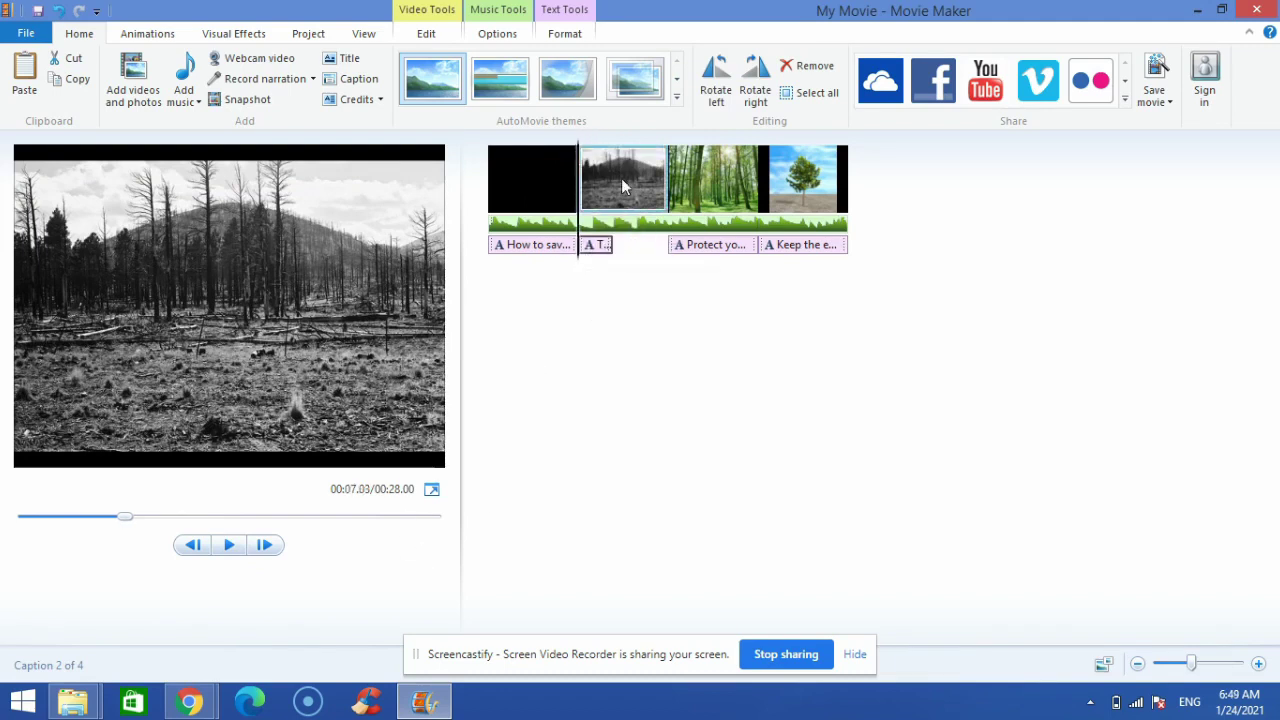
- Add a transition into the burned forest clip and a diagonal cross-out into the green forest clip
{"action": "left_click", "coordinate": [148, 34]}
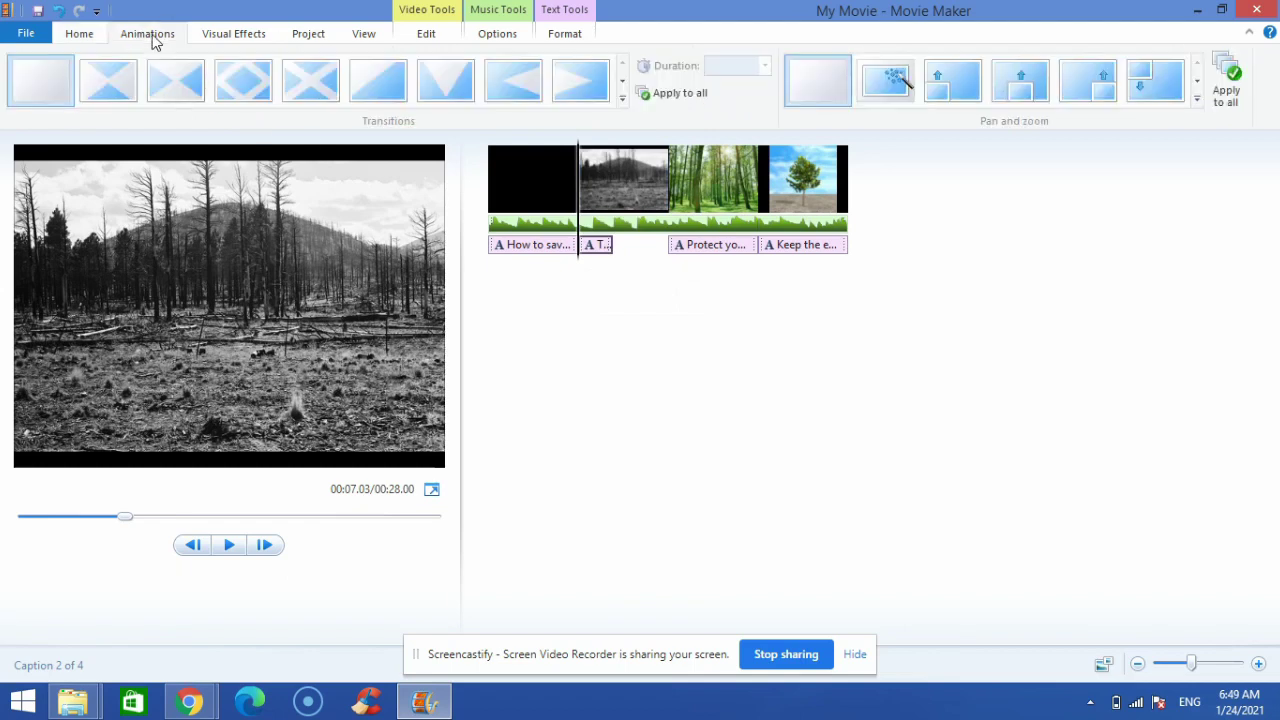
{"action": "left_click", "coordinate": [112, 90]}
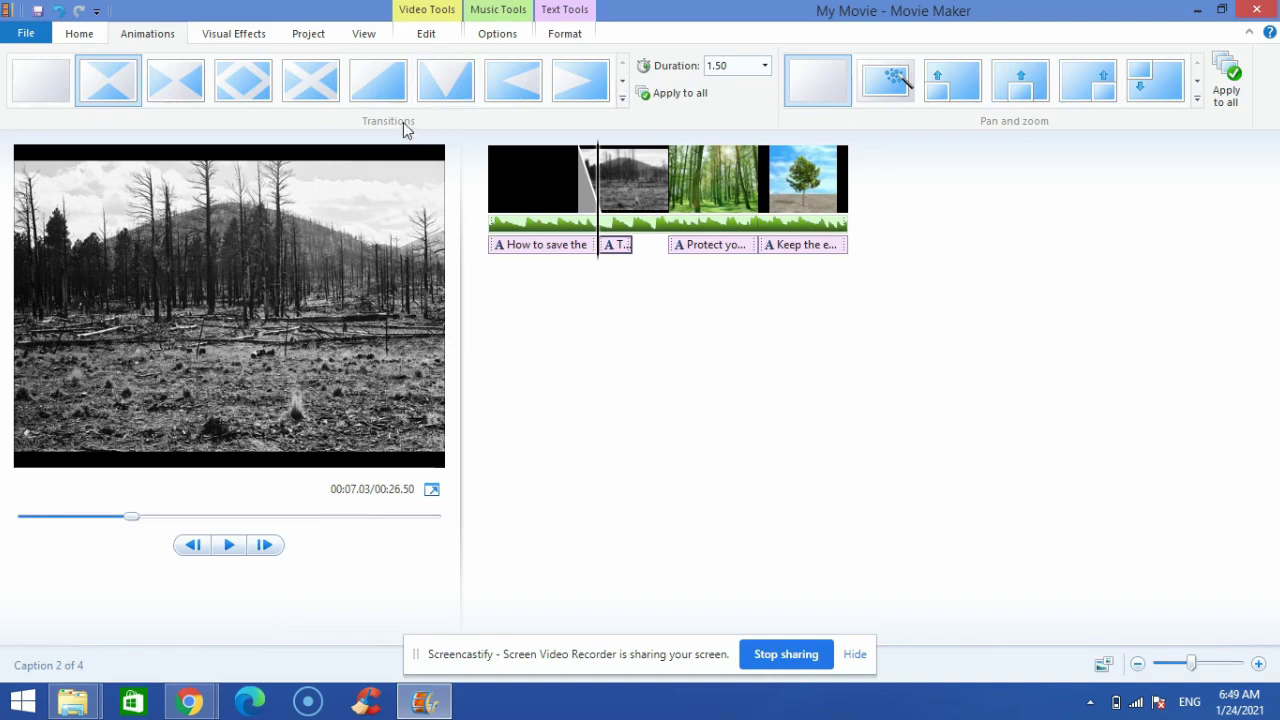
{"action": "left_click_drag", "start_coordinate": [603, 181], "coordinate": [671, 187]}
{"action": "left_click", "coordinate": [673, 185]}
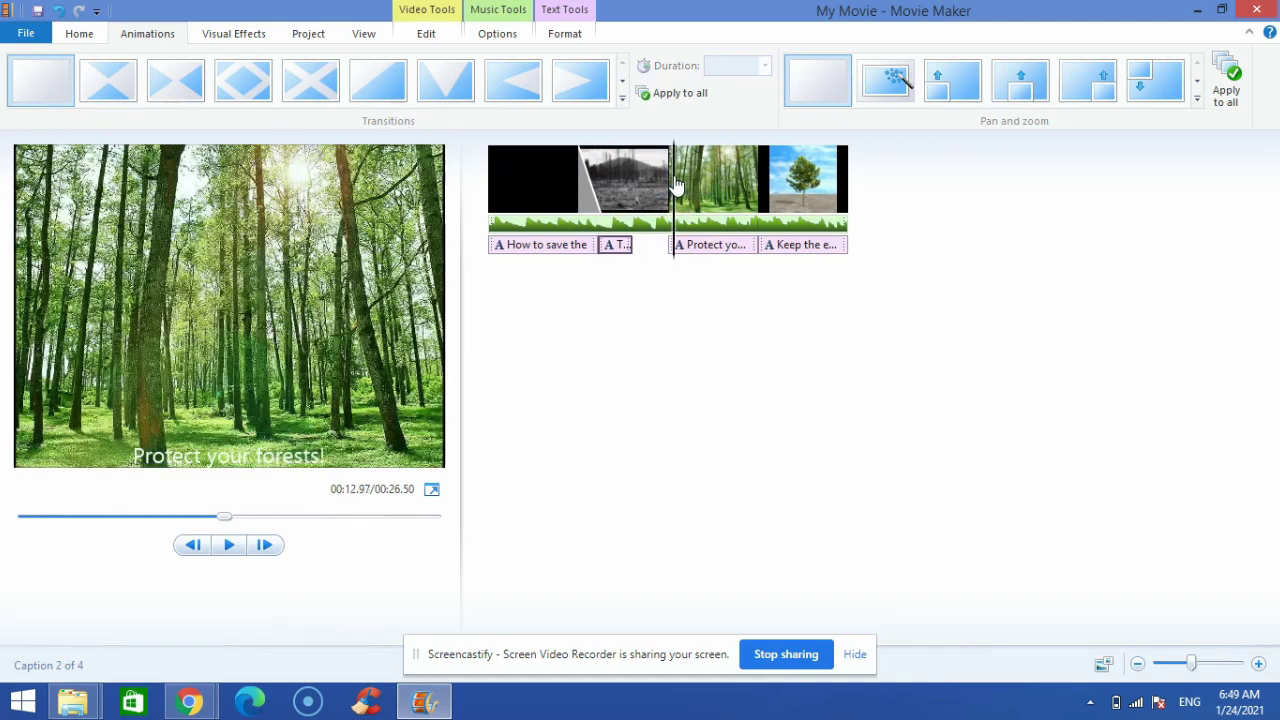
{"action": "left_click", "coordinate": [329, 88]}
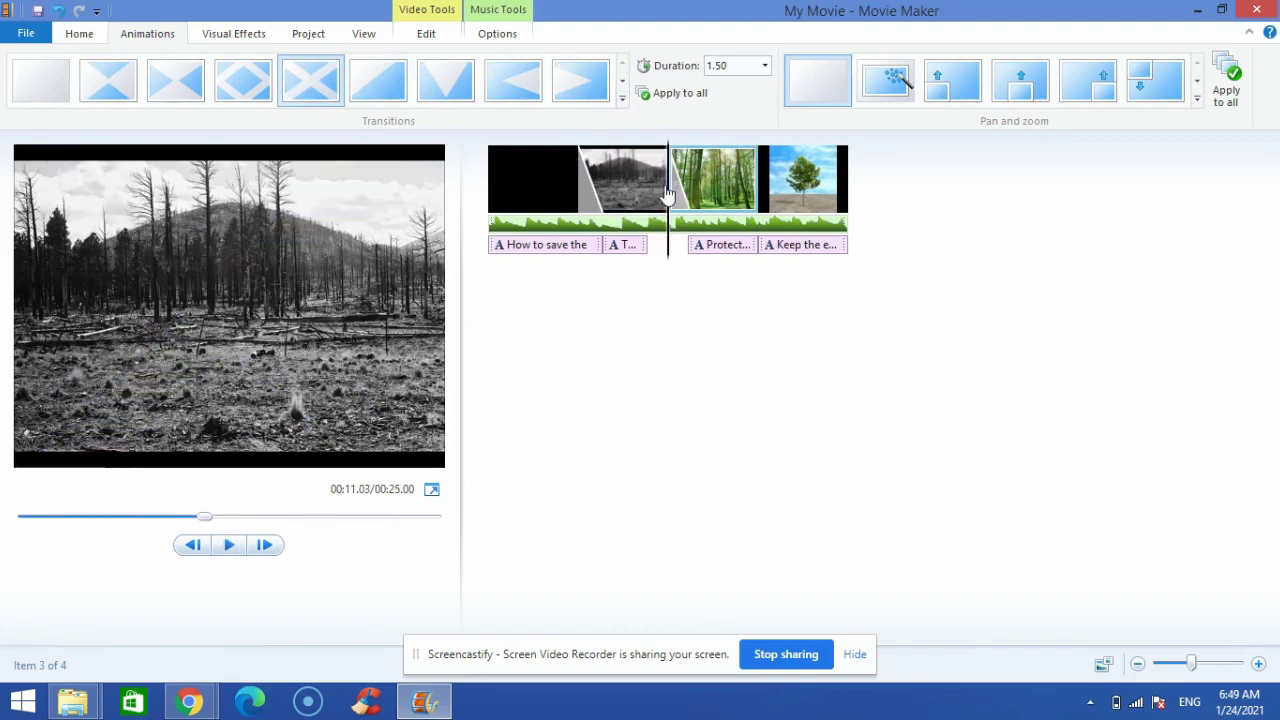
- Add a sliding transition into the tree clip and pan the burned forest clip up along left
{"action": "left_click_drag", "start_coordinate": [670, 190], "coordinate": [776, 195]}
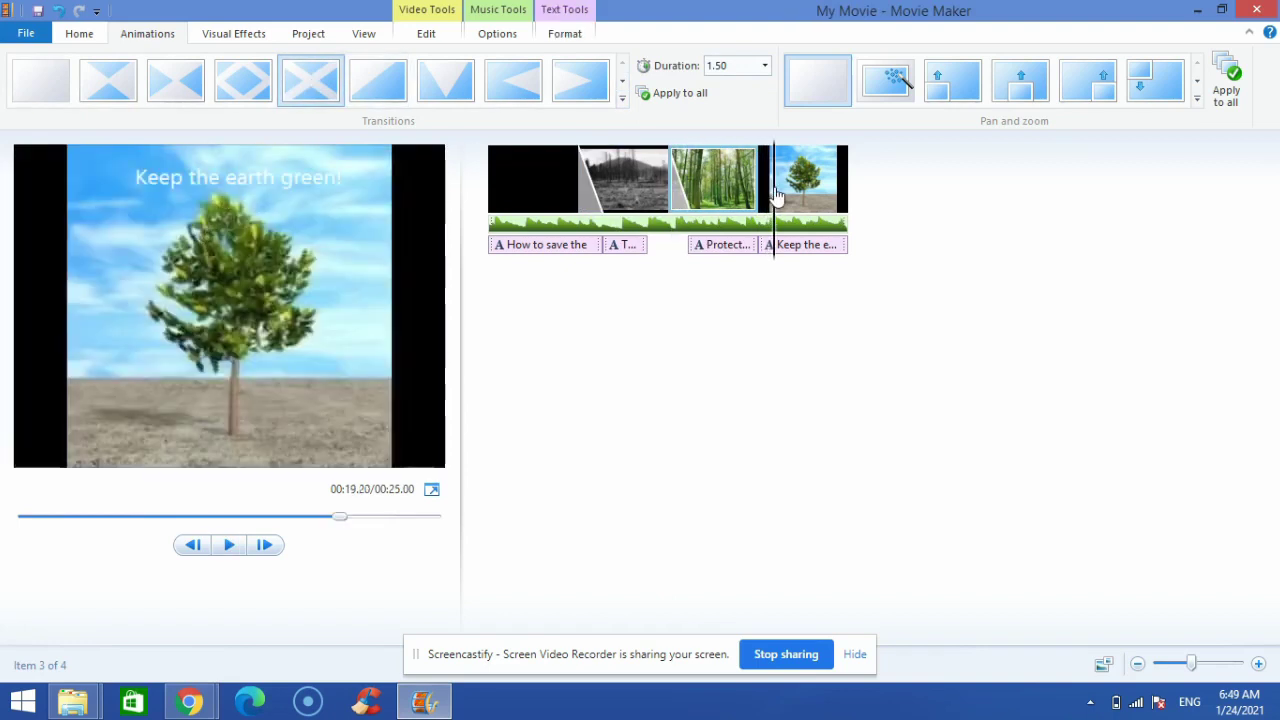
{"action": "left_click", "coordinate": [578, 82]}
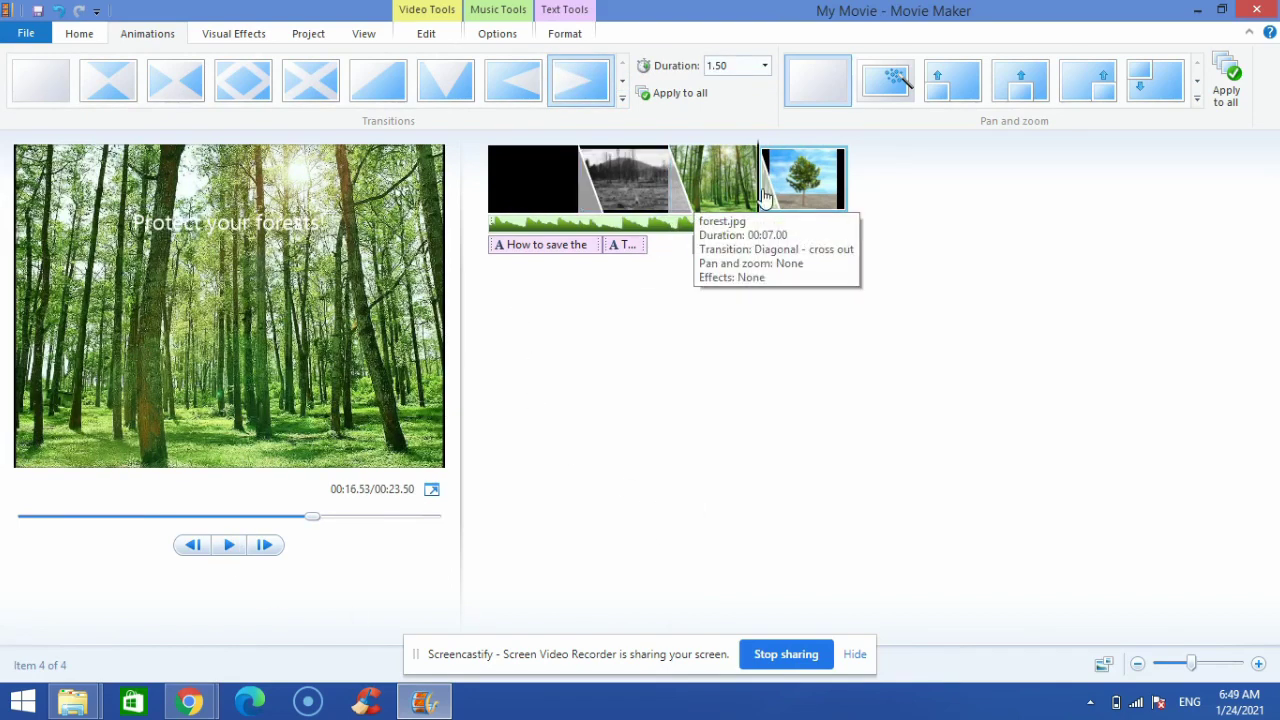
{"action": "left_click", "coordinate": [593, 180]}
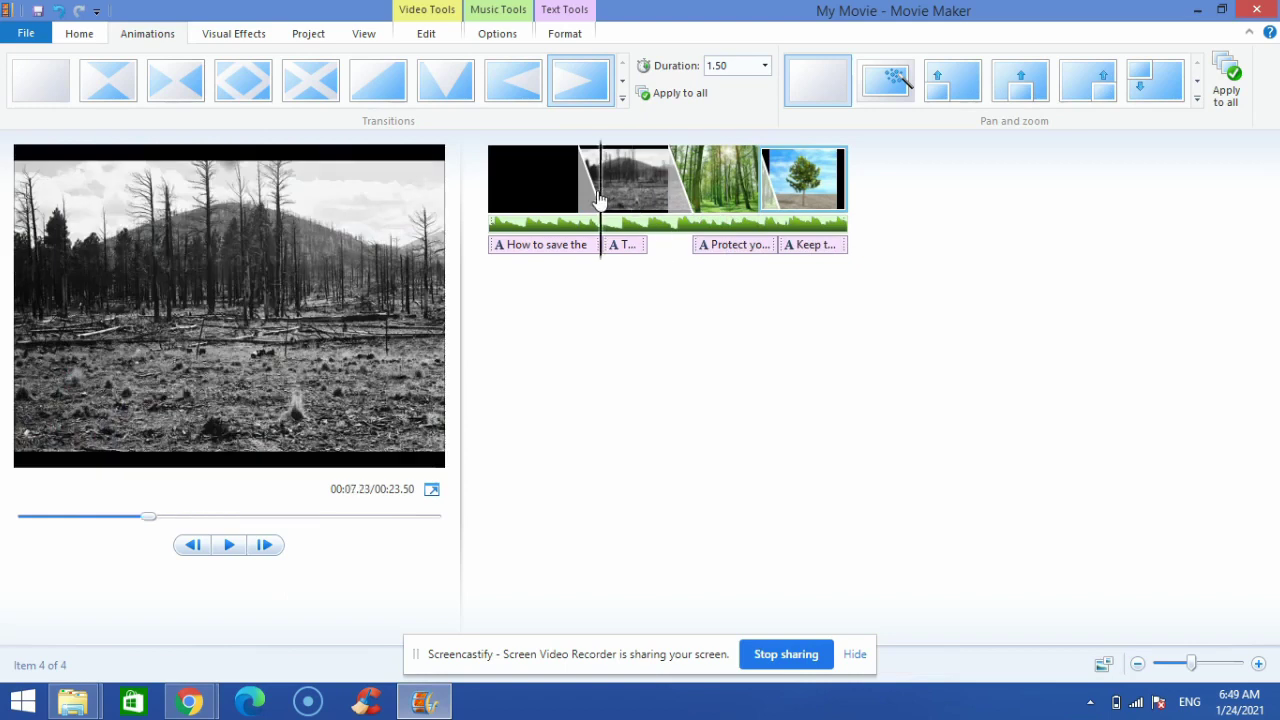
{"action": "left_click", "coordinate": [962, 85]}
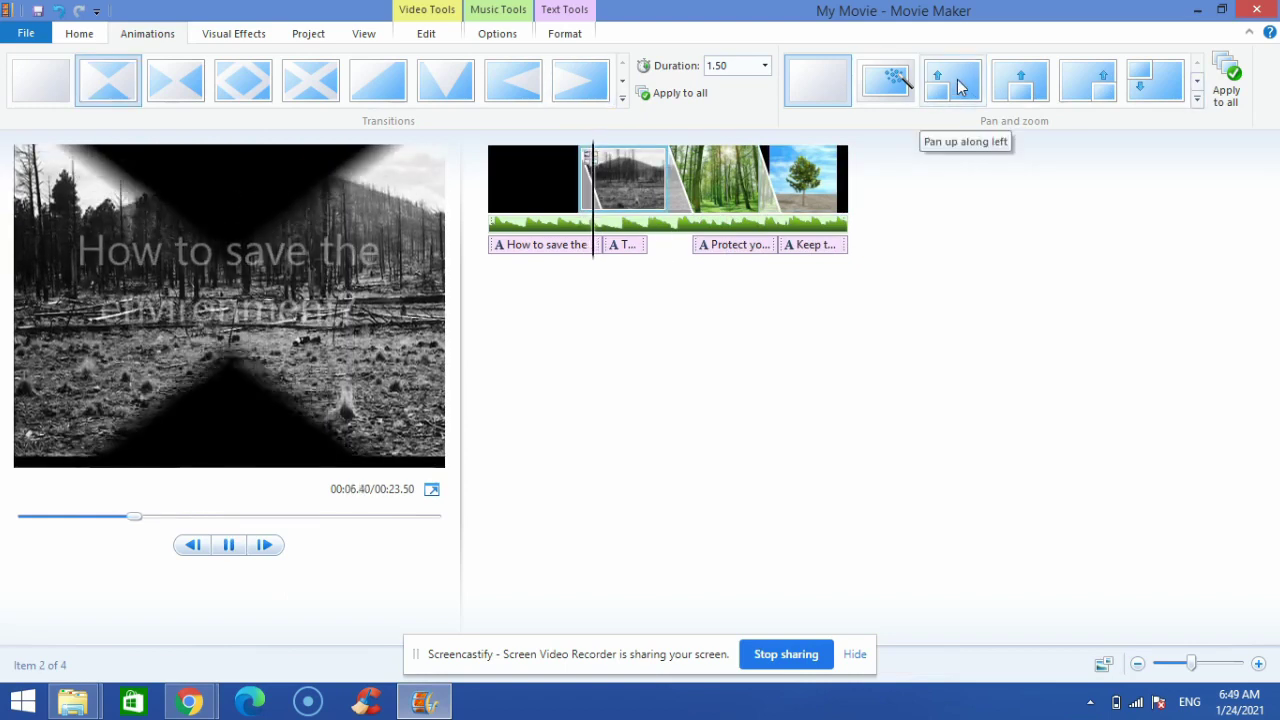
- Give the green forest clip a pan and zoom effect
{"action": "left_click", "coordinate": [588, 192]}
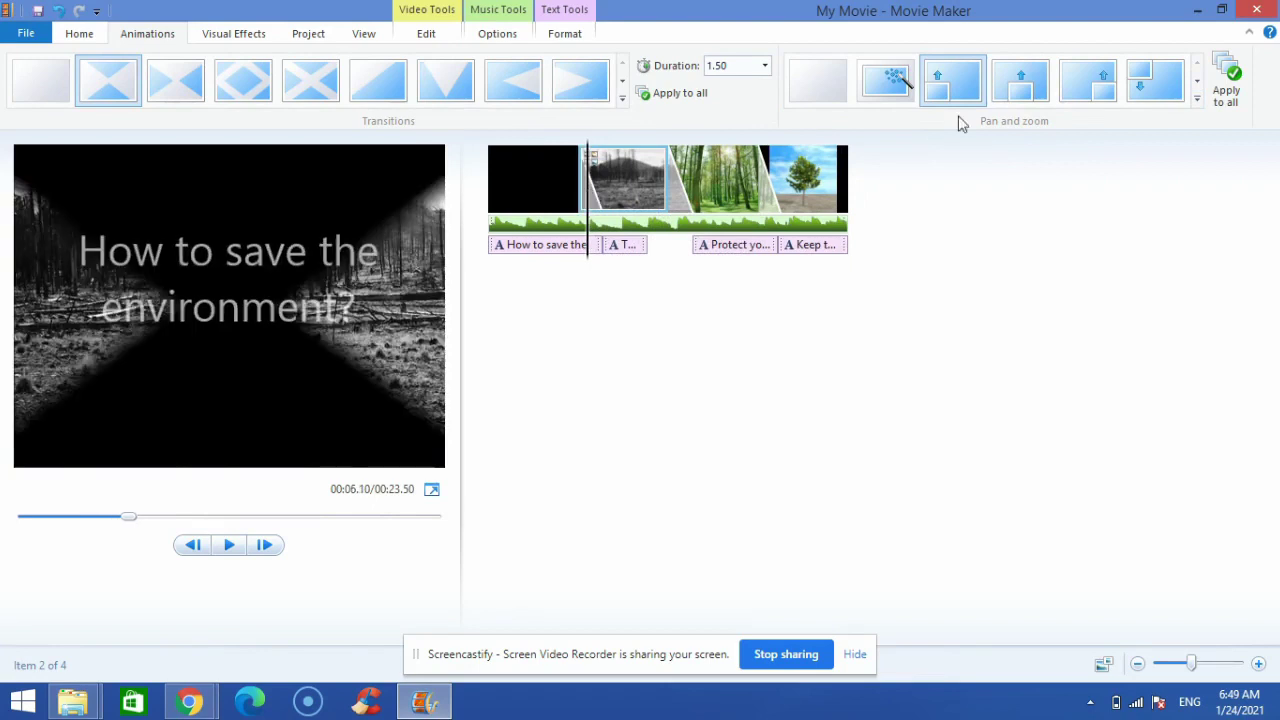
{"action": "left_click", "coordinate": [725, 176]}
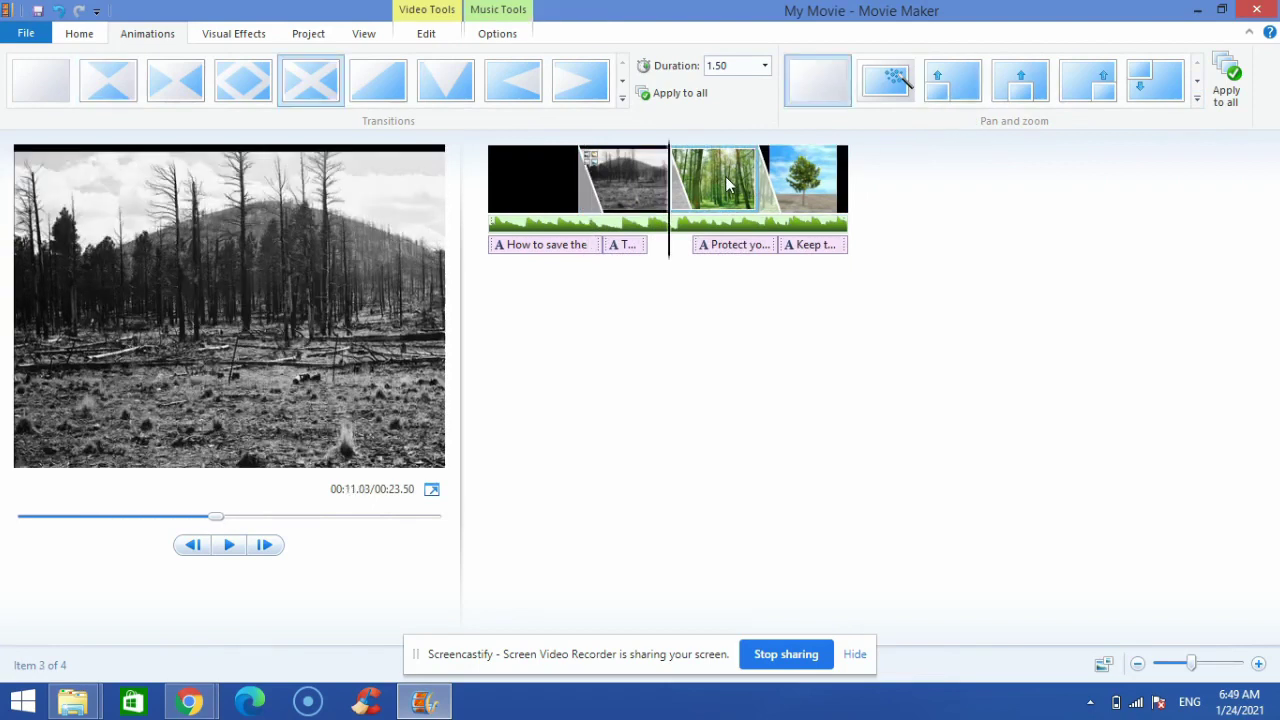
{"action": "left_click", "coordinate": [1022, 84]}
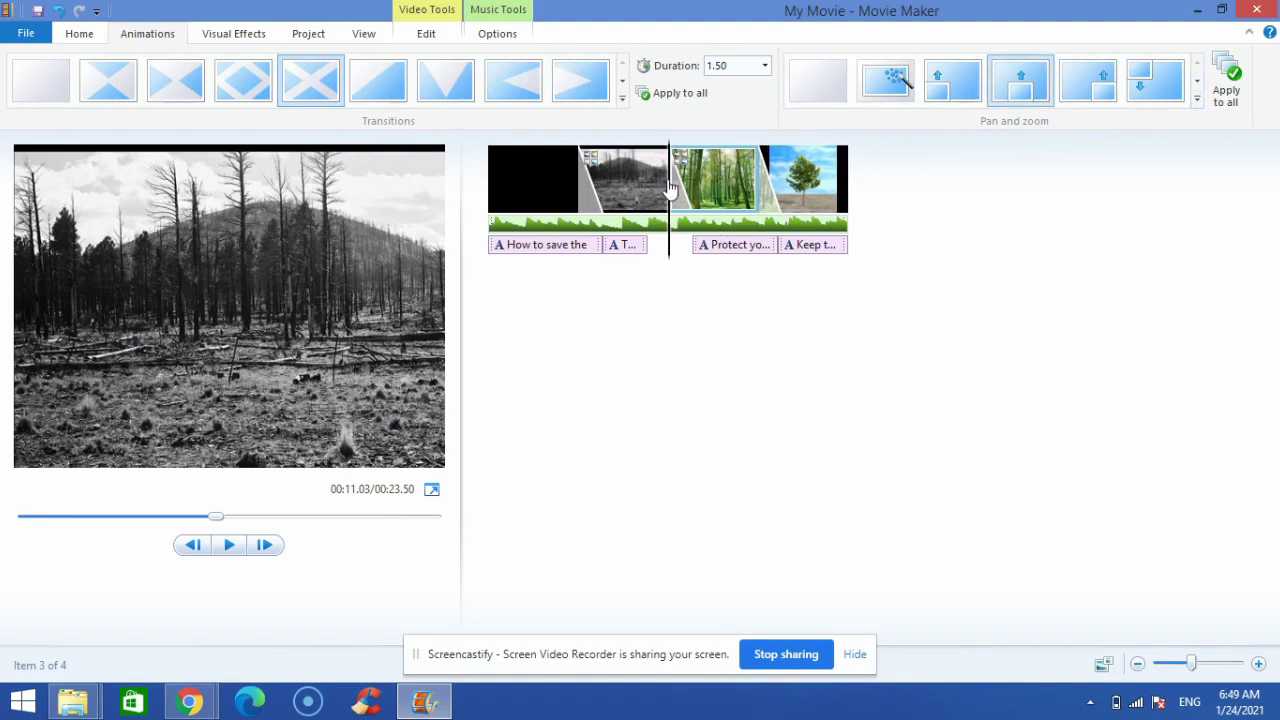
- Make the tree clip pan downward, then play the movie from the beginning
{"action": "left_click", "coordinate": [784, 185]}
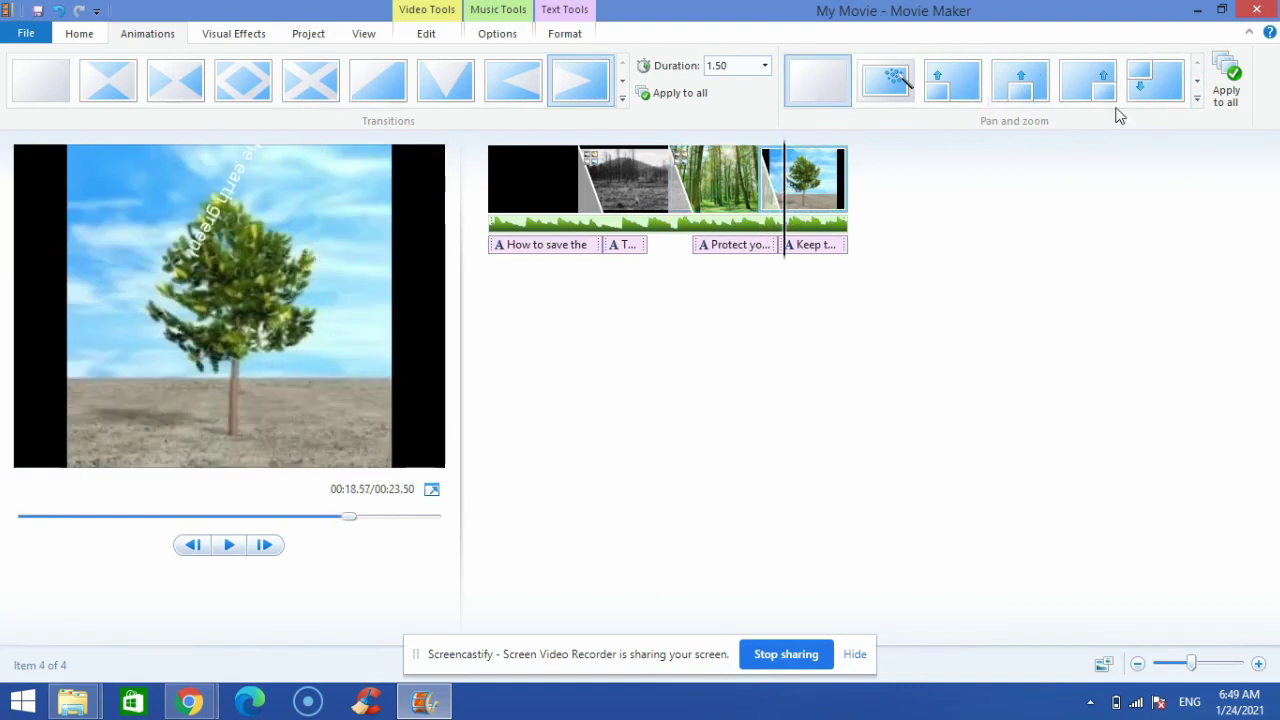
{"action": "left_click", "coordinate": [1153, 86]}
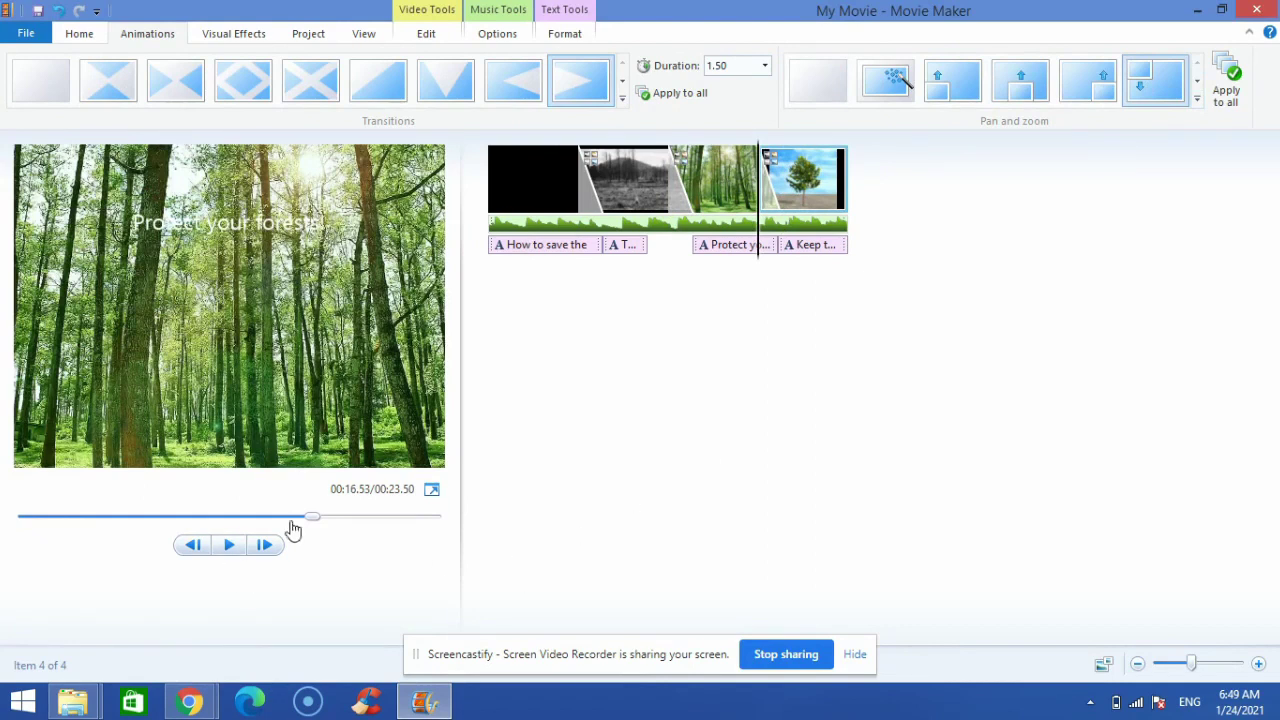
{"action": "left_click_drag", "start_coordinate": [314, 527], "coordinate": [10, 540]}
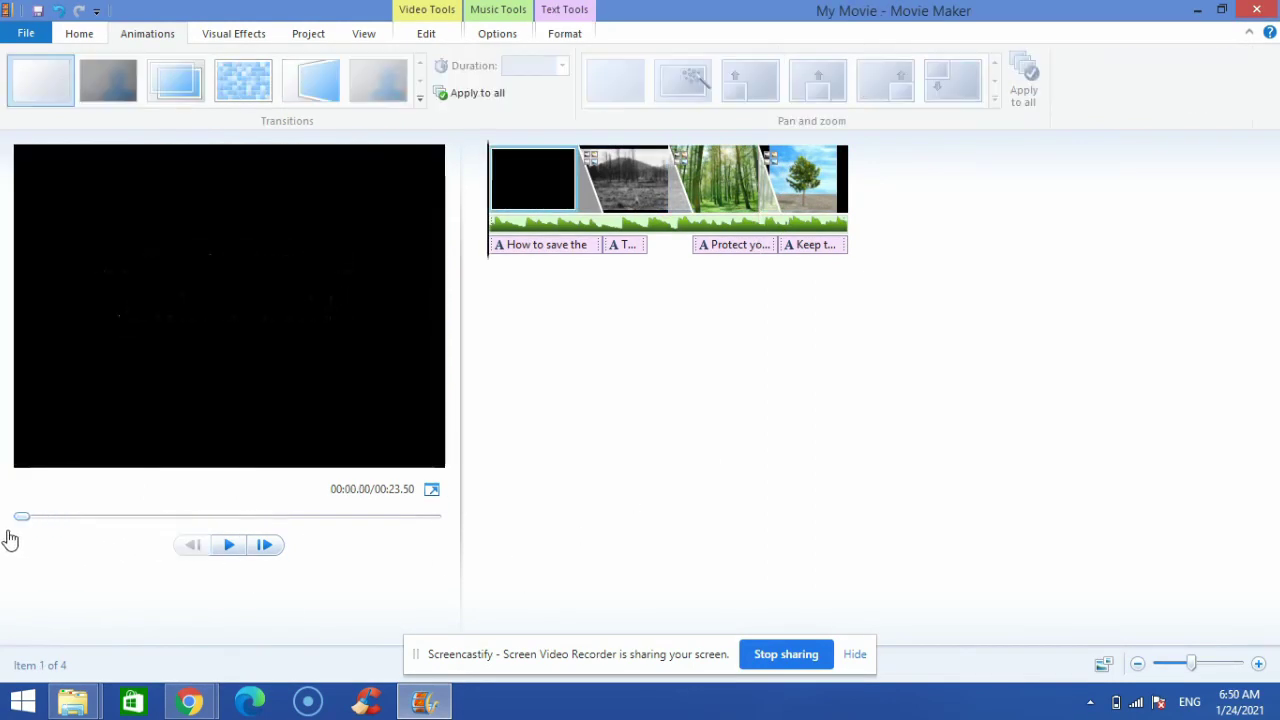
{"action": "left_click", "coordinate": [230, 545]}
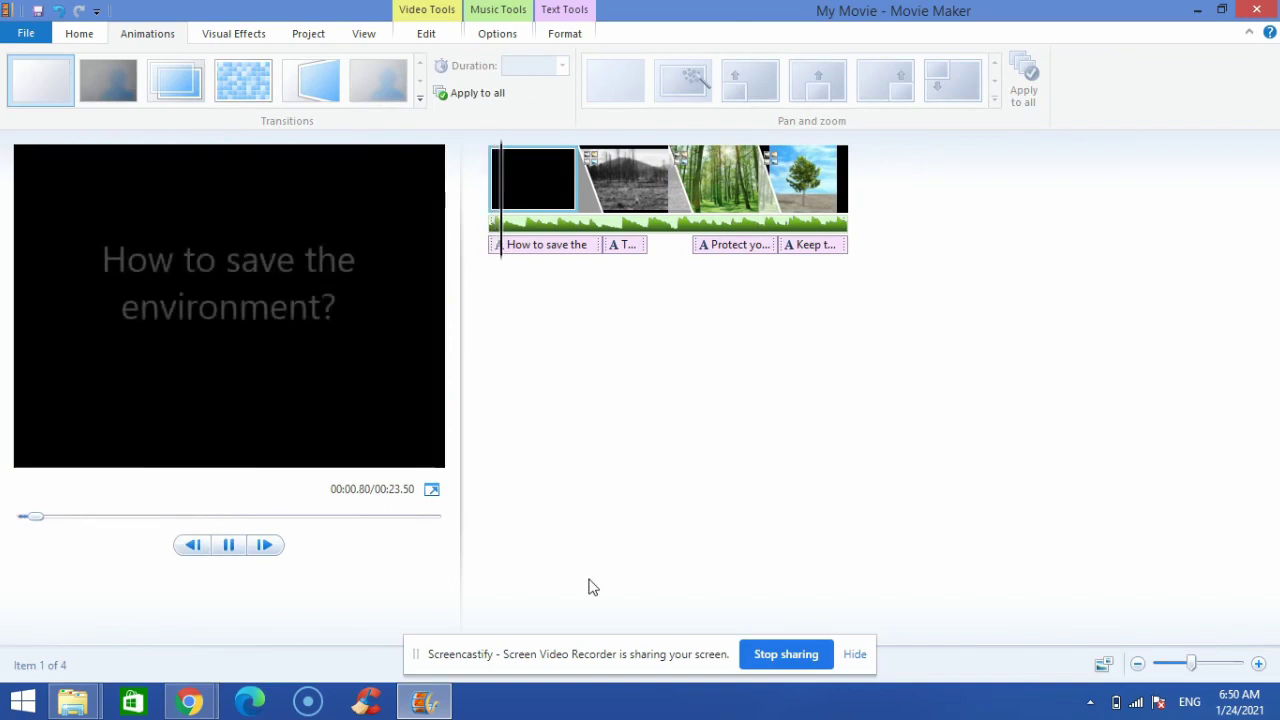